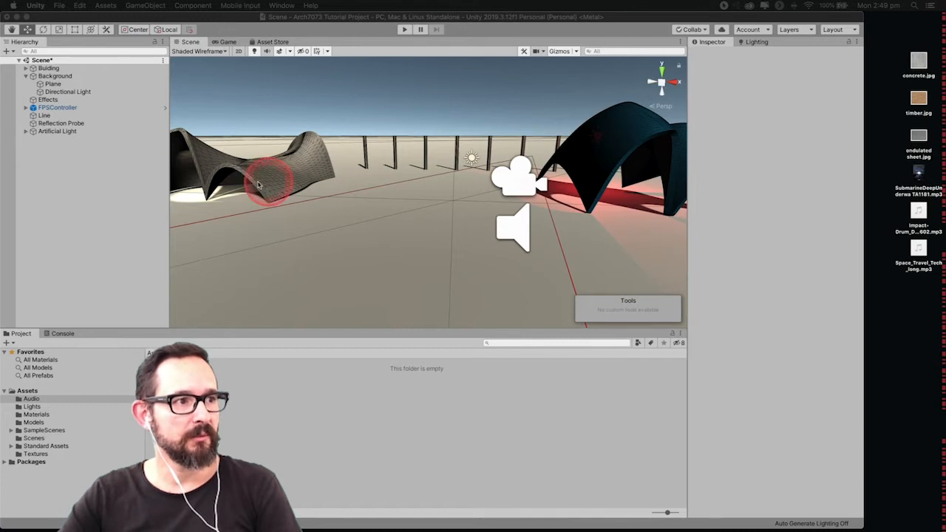
Create an empty object in the scene root and name it Audio.
right_click(64, 165)
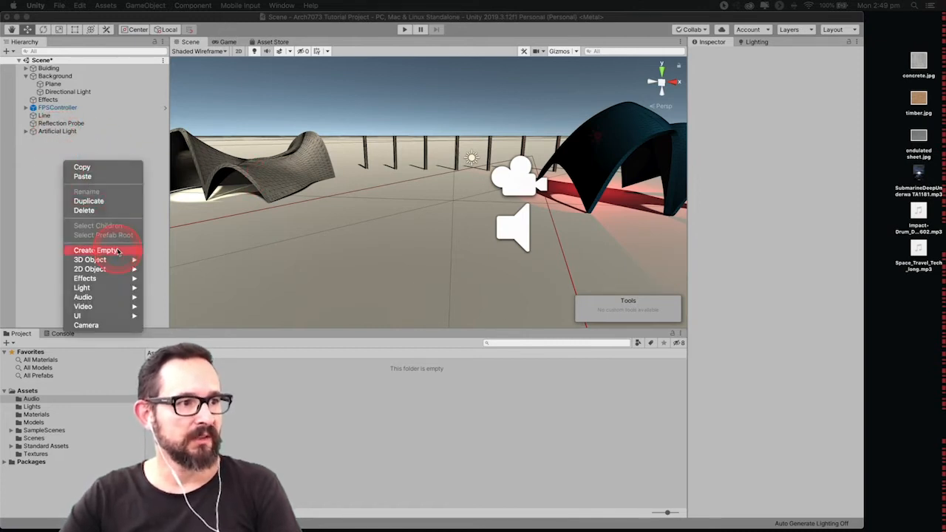
left_click(117, 251)
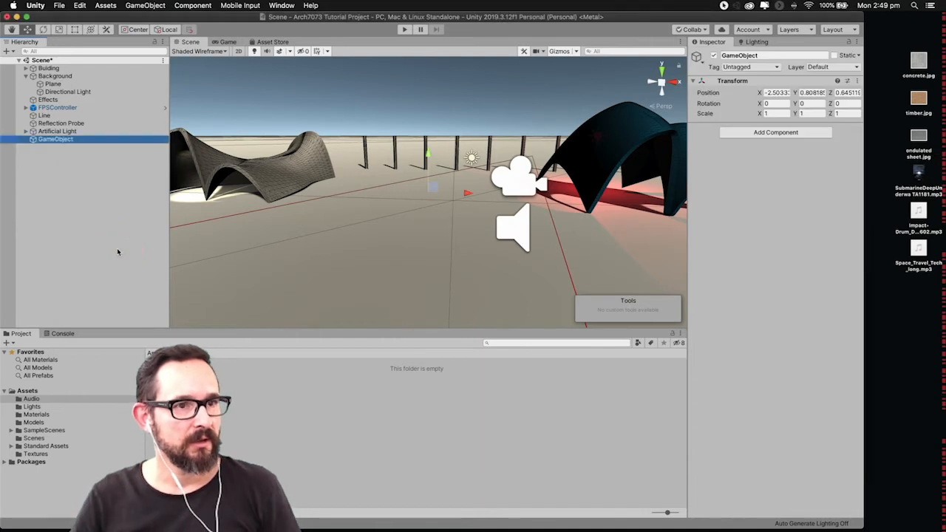
left_click(58, 140)
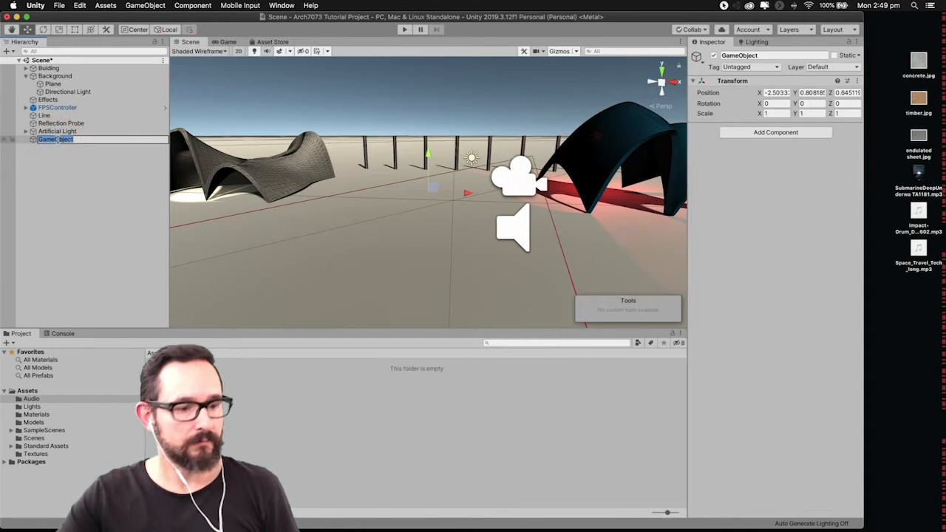
type("Audio")
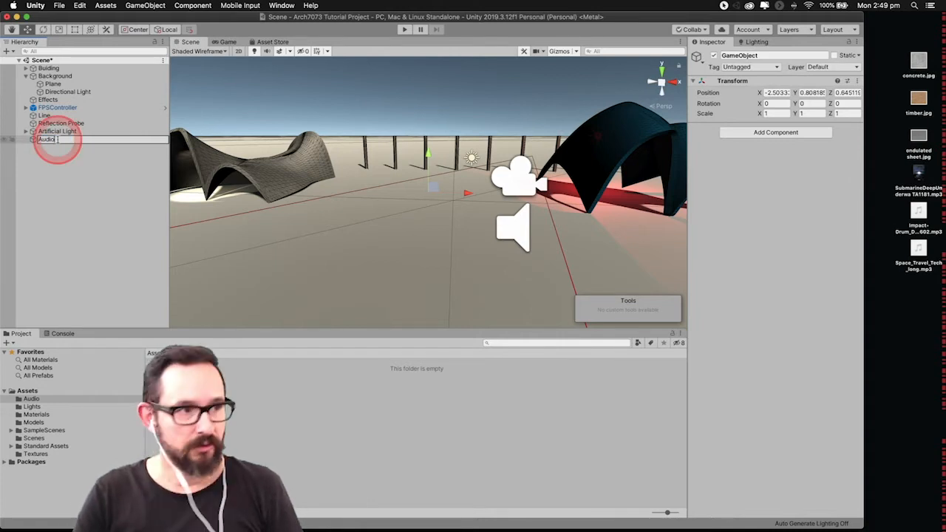
left_click(67, 180)
Add an Audio Source to the scene and make it a child of the Audio object.
left_click(47, 139)
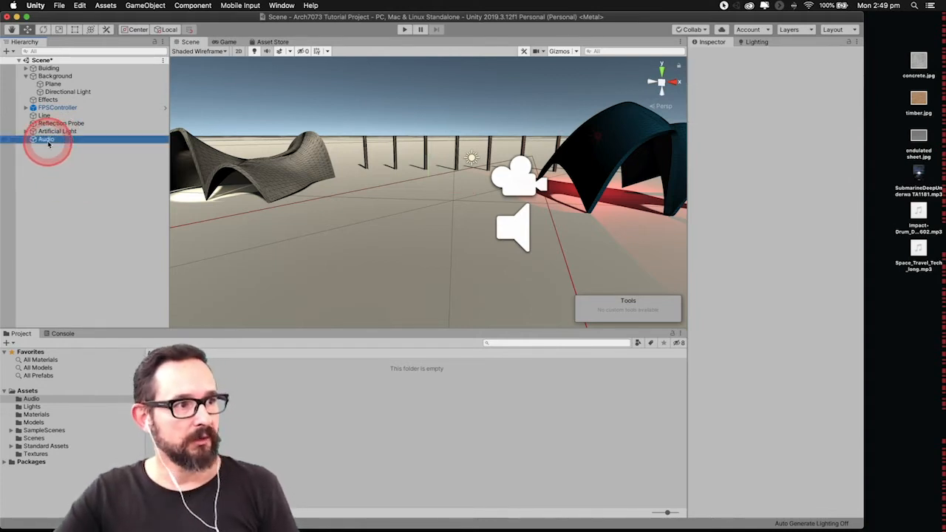
left_click(144, 6)
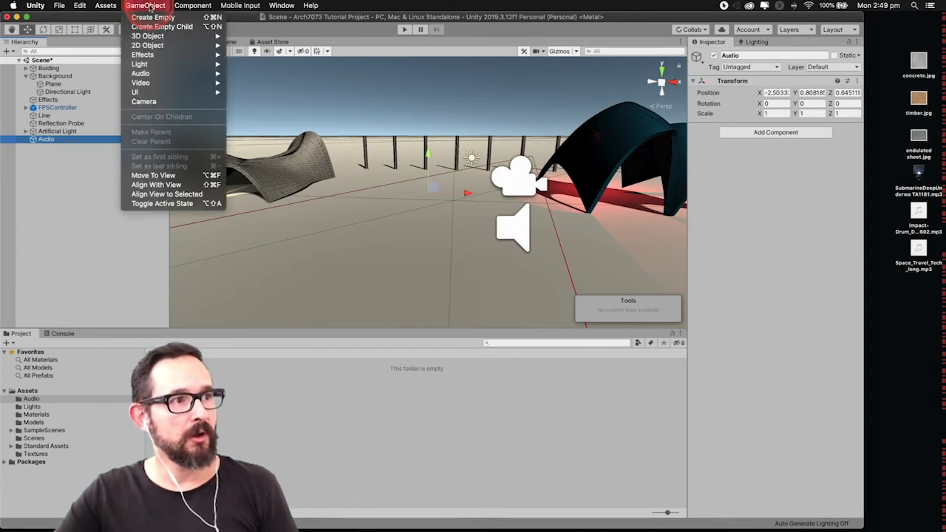
mouse_move(161, 68)
mouse_move(193, 73)
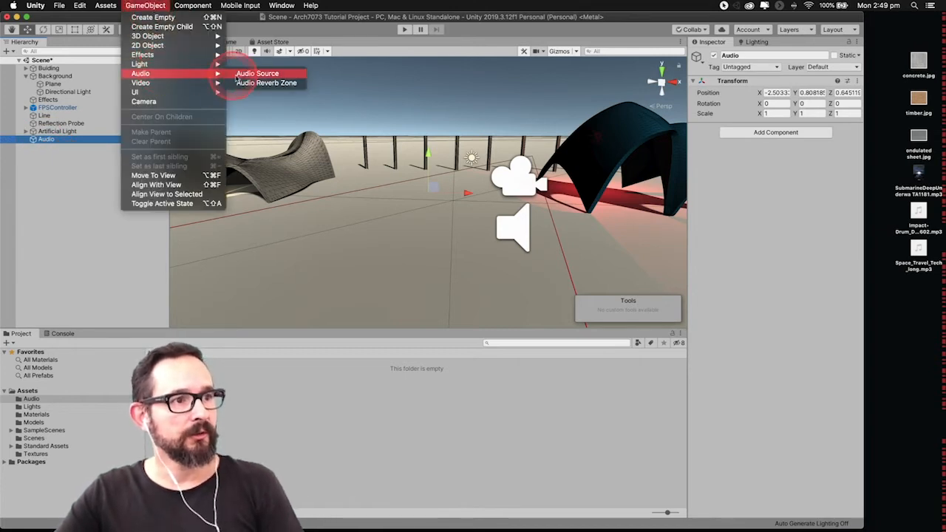
left_click(256, 74)
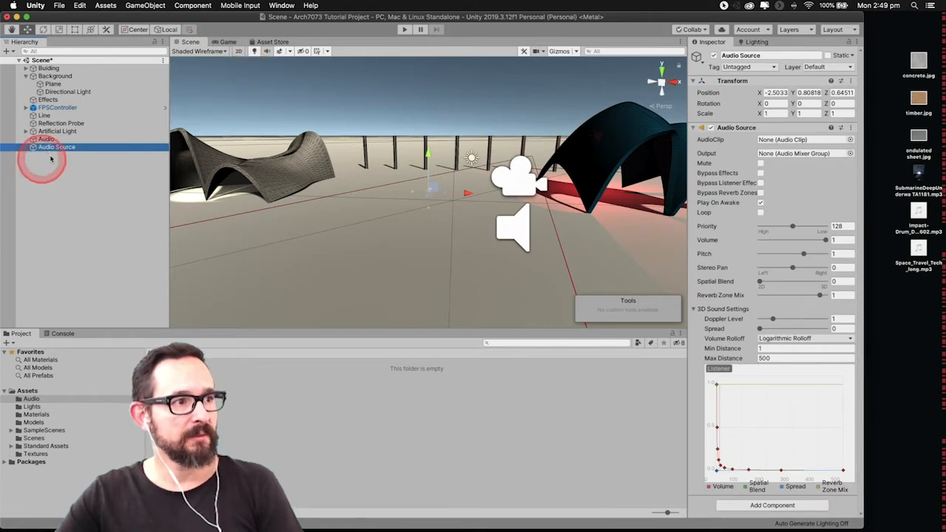
left_click_drag(56, 149, 48, 141)
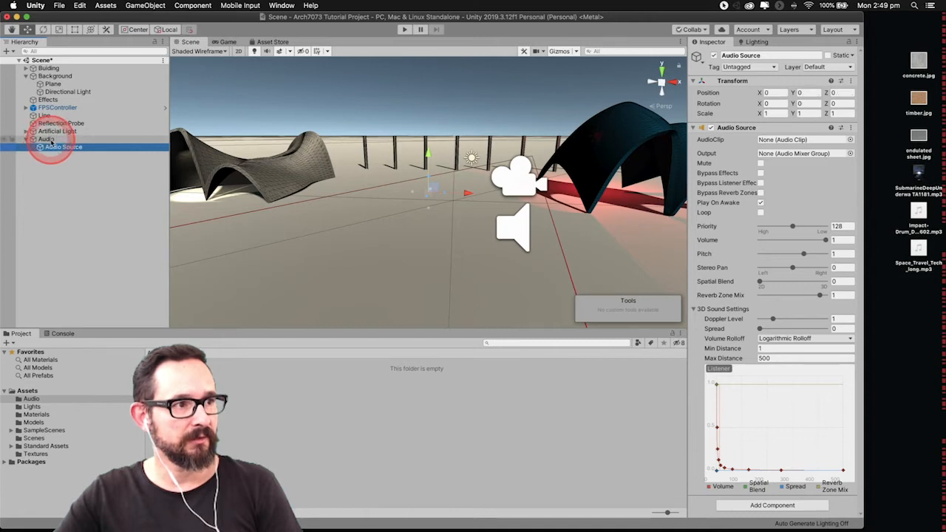
Rename the audio source under the Audio object as Red Light.
left_click(56, 148)
left_click(65, 150)
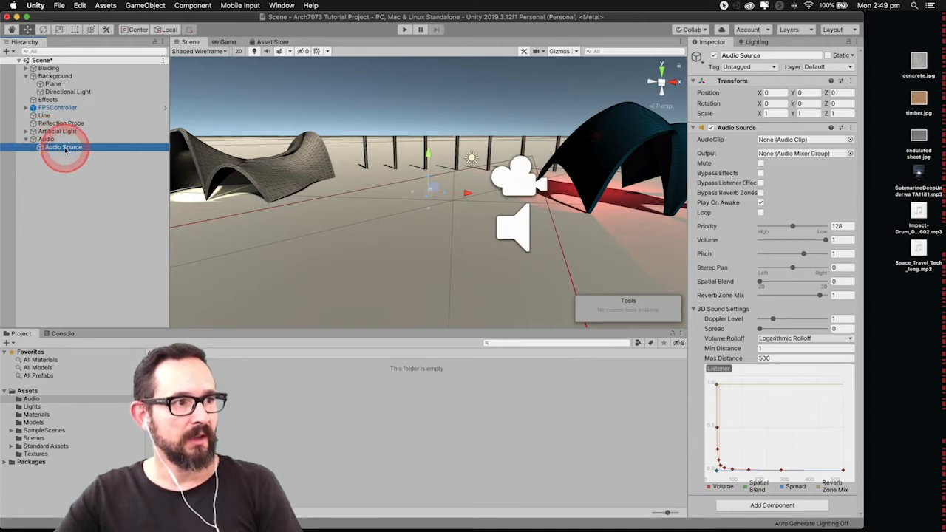
left_click(67, 150)
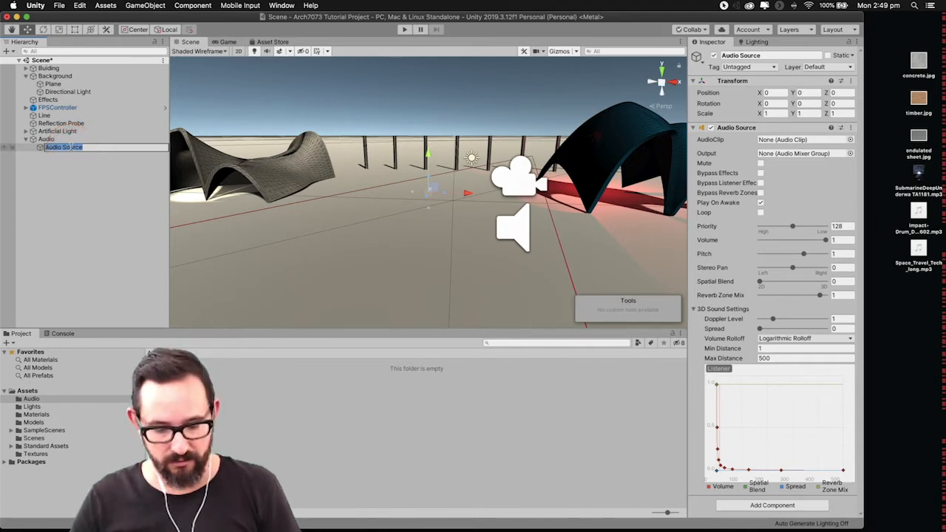
left_click(71, 147)
type("RE")
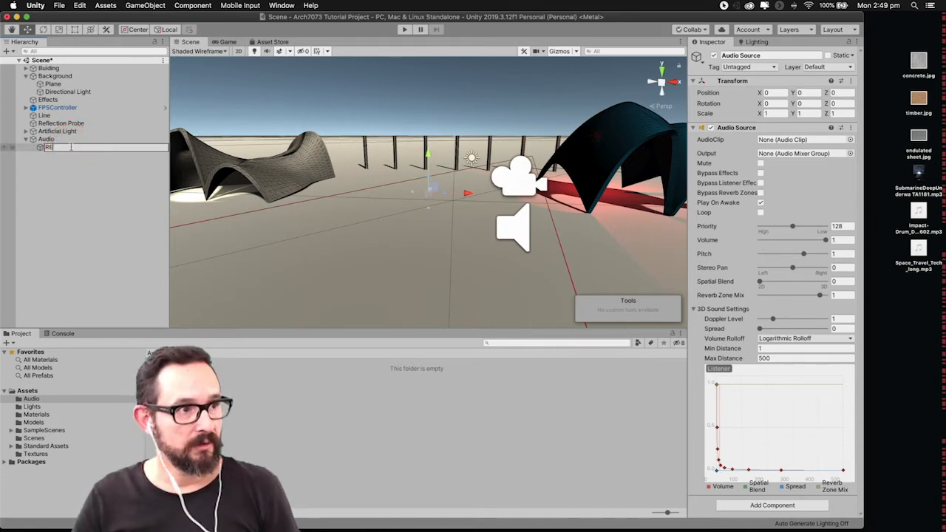
left_click(71, 147)
type("d Lig")
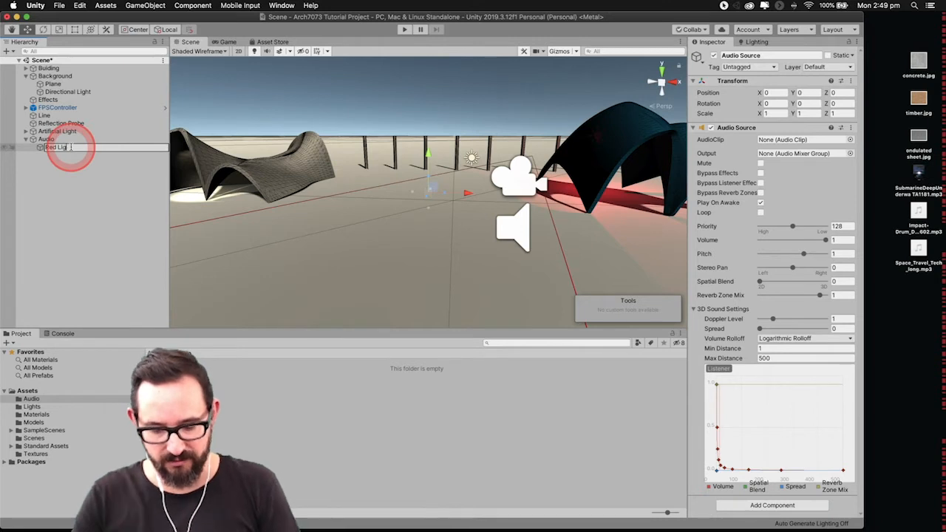
type("ht")
left_click(72, 194)
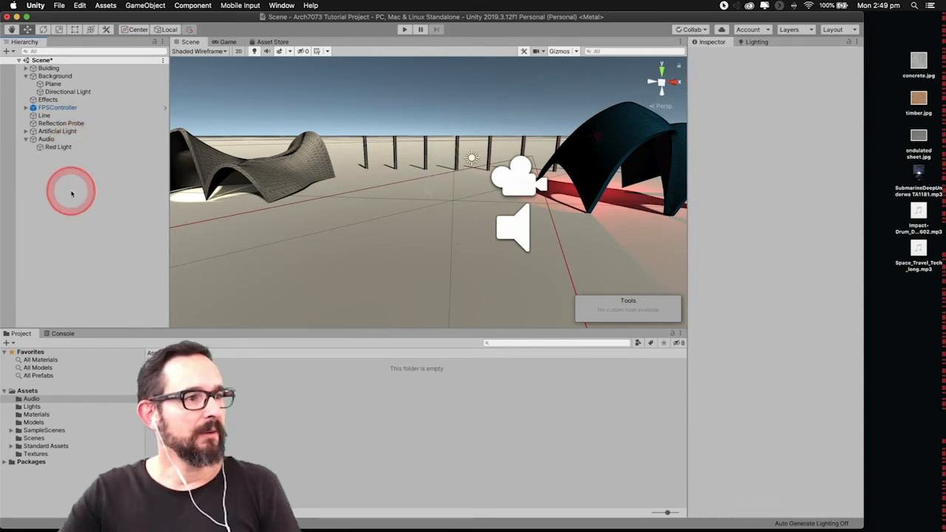
Open the Audio folder in the project's Assets.
left_click(60, 148)
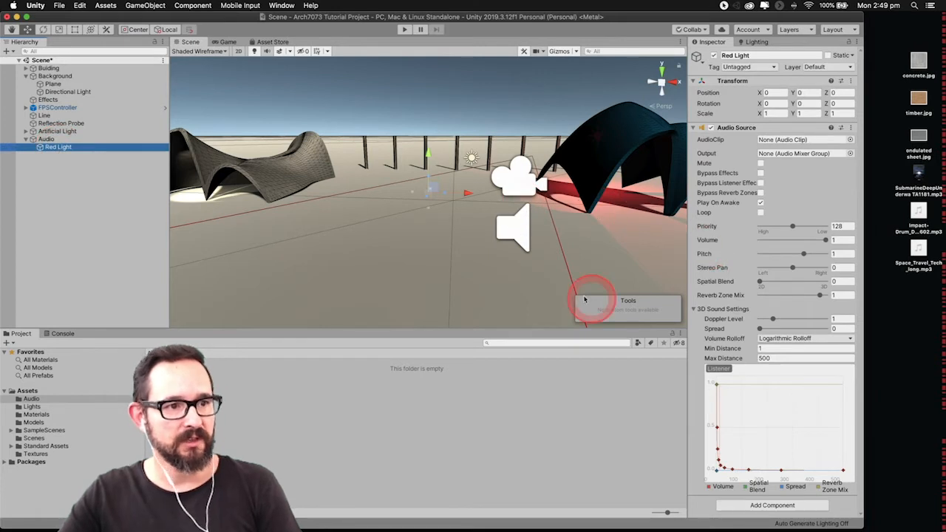
left_click(153, 353)
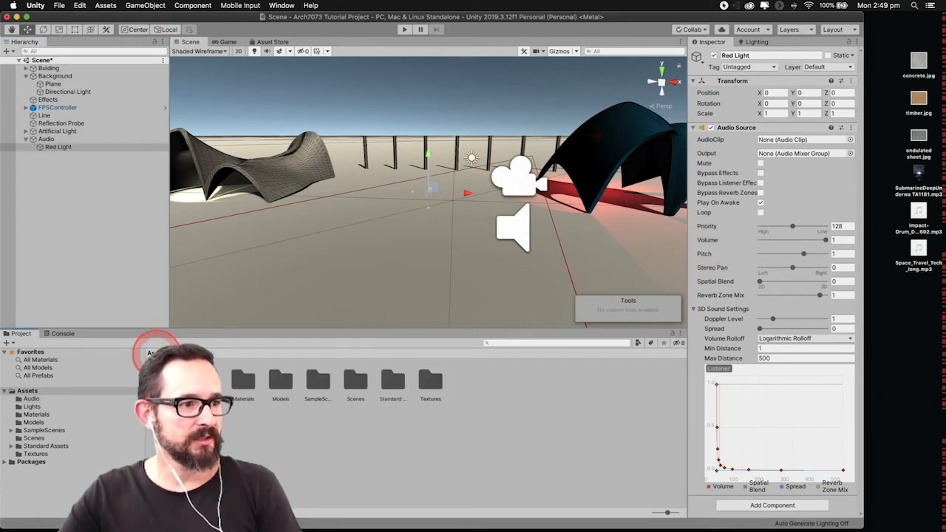
left_click(168, 380)
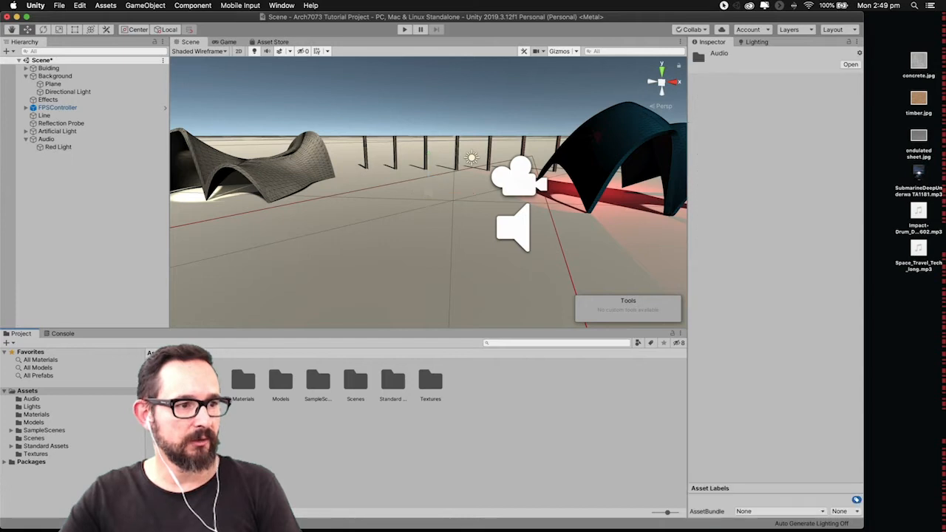
right_click(198, 380)
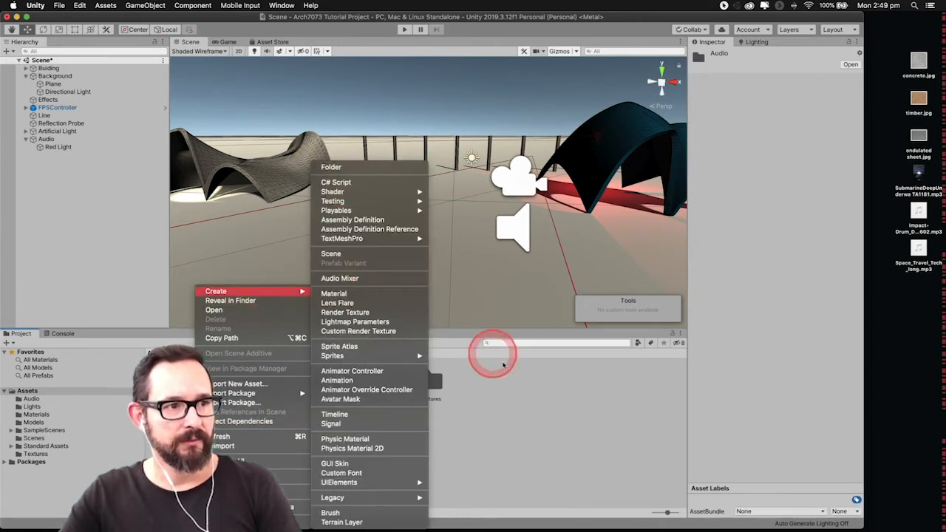
left_click(475, 405)
left_click(135, 390)
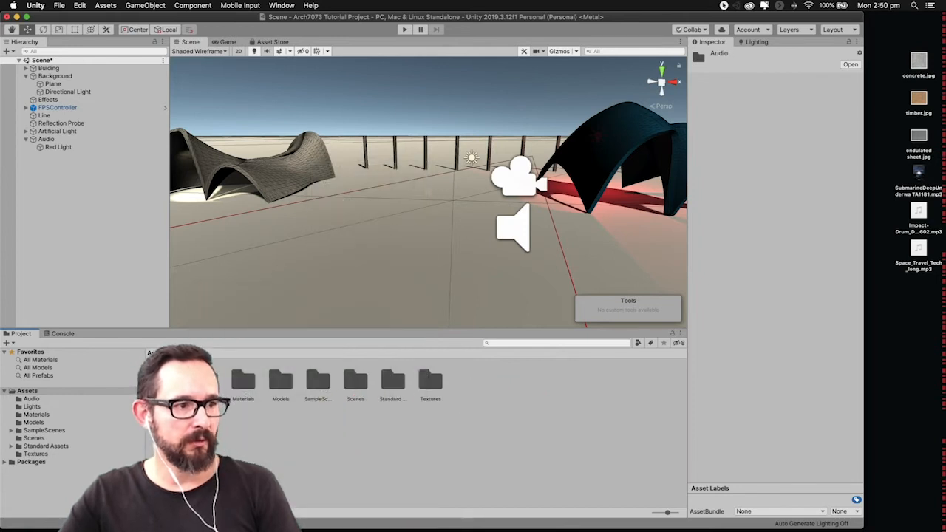
double_click(168, 380)
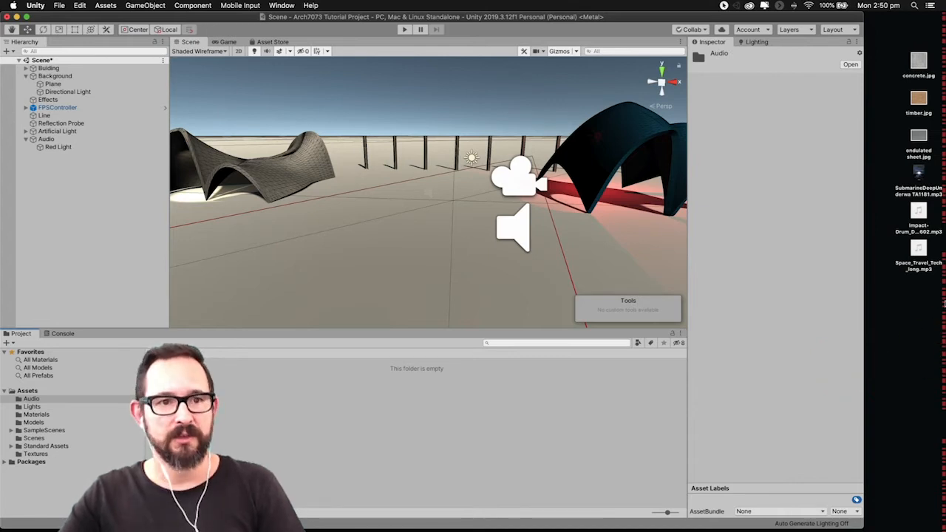
Import SubmarineDeepUnderwa TA1181.mp3 from the desktop into the project's Audio folder.
mouse_move(917, 174)
left_mouse_down()
mouse_move(668, 374)
mouse_move(575, 424)
mouse_move(928, 305)
mouse_move(933, 198)
mouse_move(916, 191)
mouse_move(916, 200)
mouse_move(915, 178)
mouse_move(908, 192)
mouse_move(917, 169)
mouse_move(913, 181)
left_mouse_up()
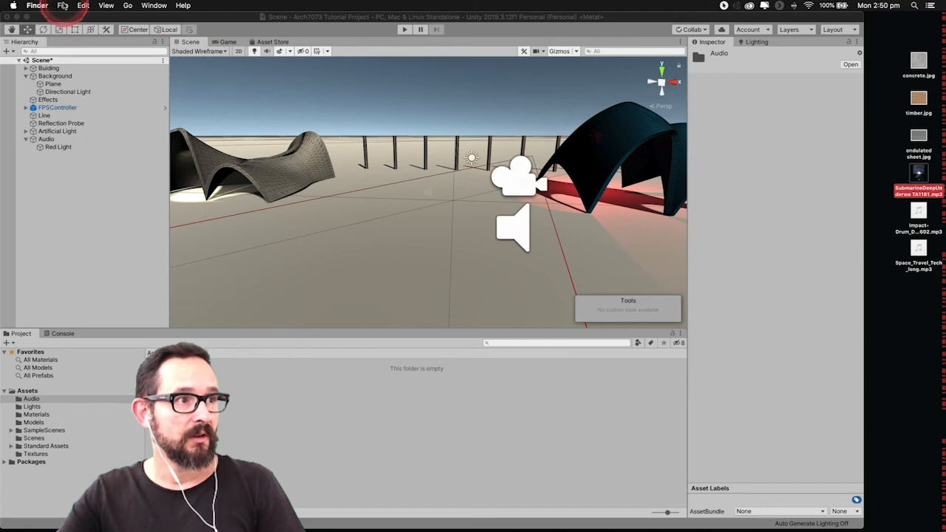
left_click(63, 5)
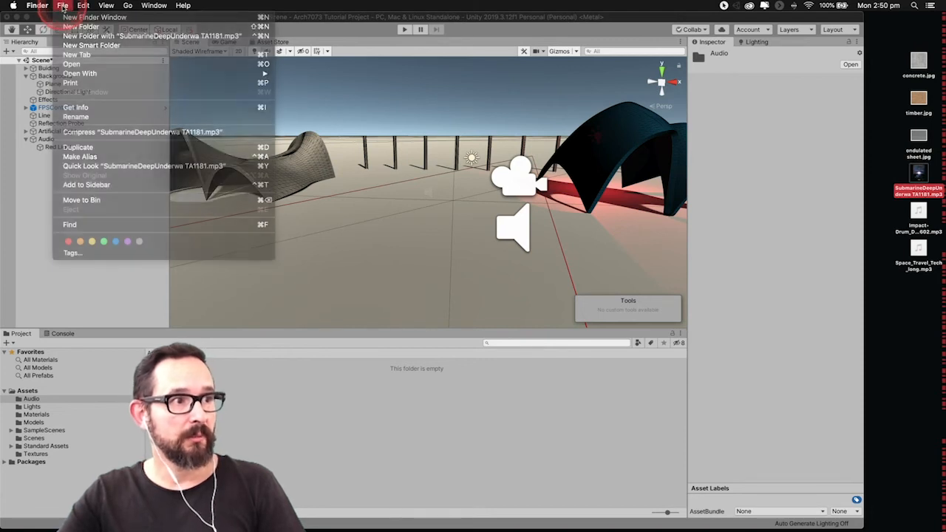
left_click(770, 170)
left_click_drag(919, 172, 460, 414)
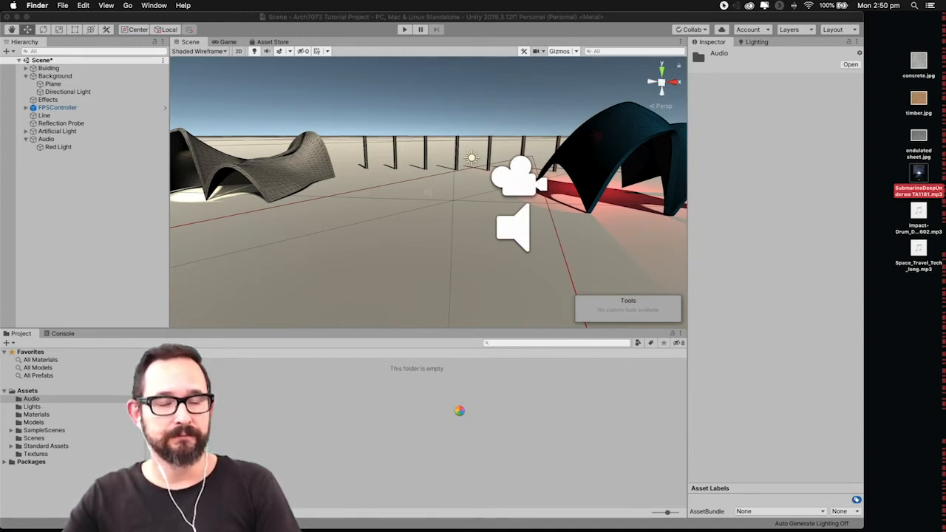
left_click_drag(495, 405, 450, 411)
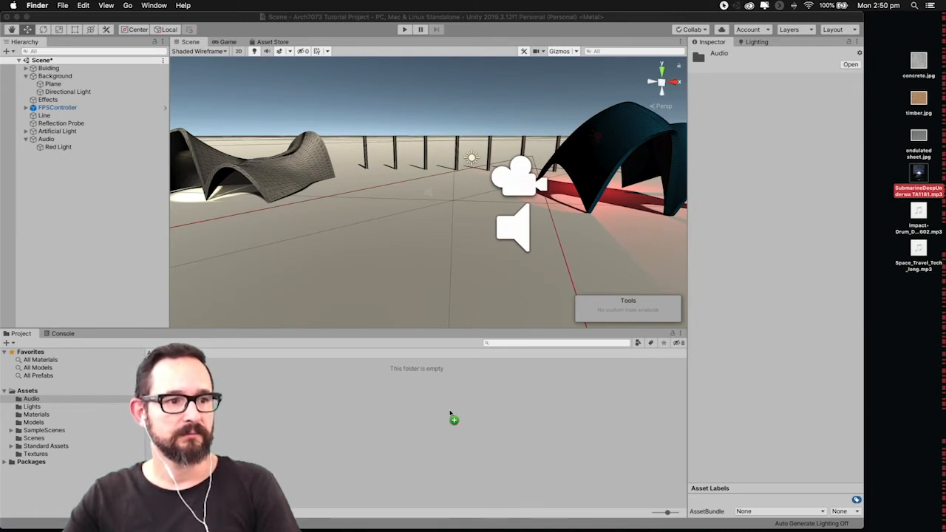
left_click_drag(498, 389, 345, 422)
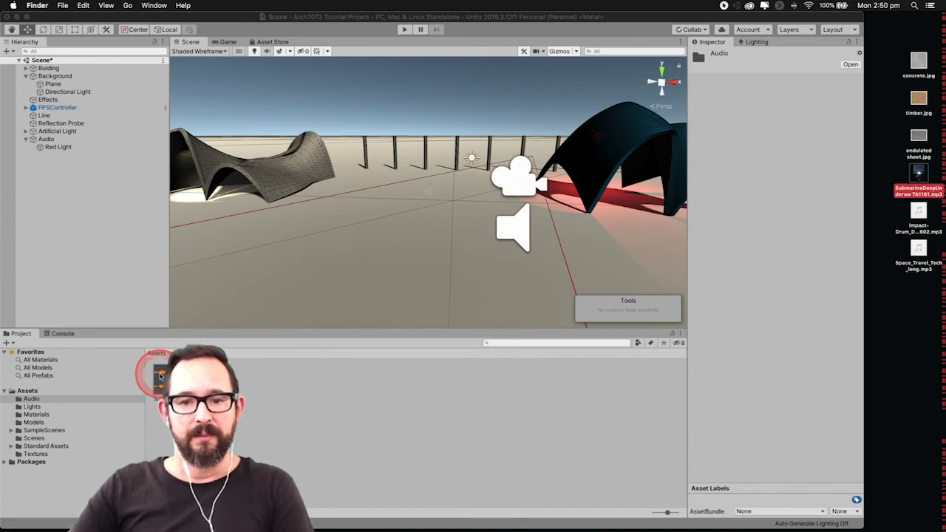
Preview the imported SubmarineDeepUnderwa TA1181 clip by playing it briefly and stopping it.
left_click_drag(159, 376, 169, 376)
left_click(185, 376)
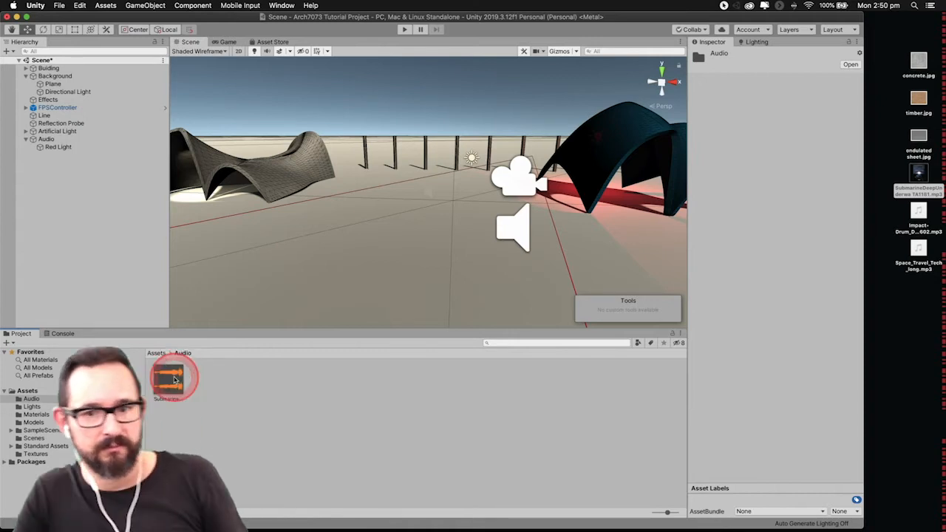
left_click(175, 379)
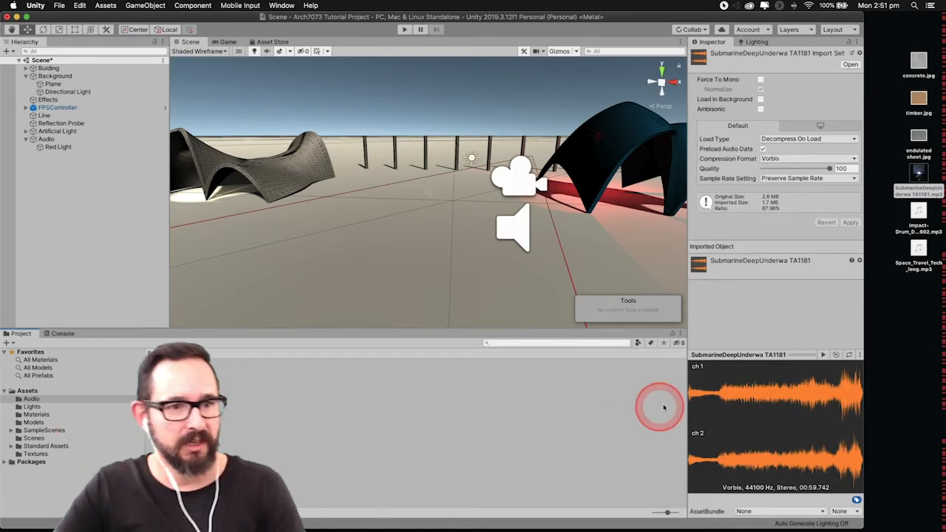
left_click(823, 356)
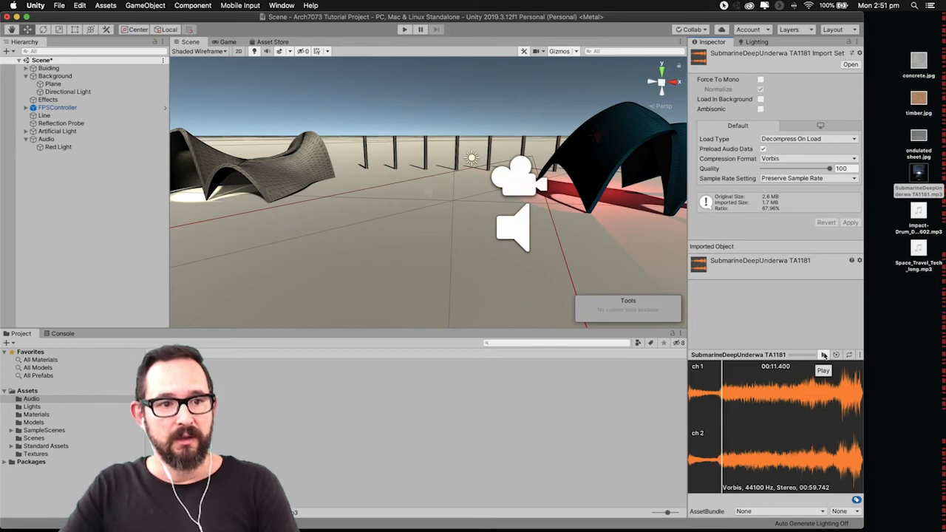
left_click(824, 356)
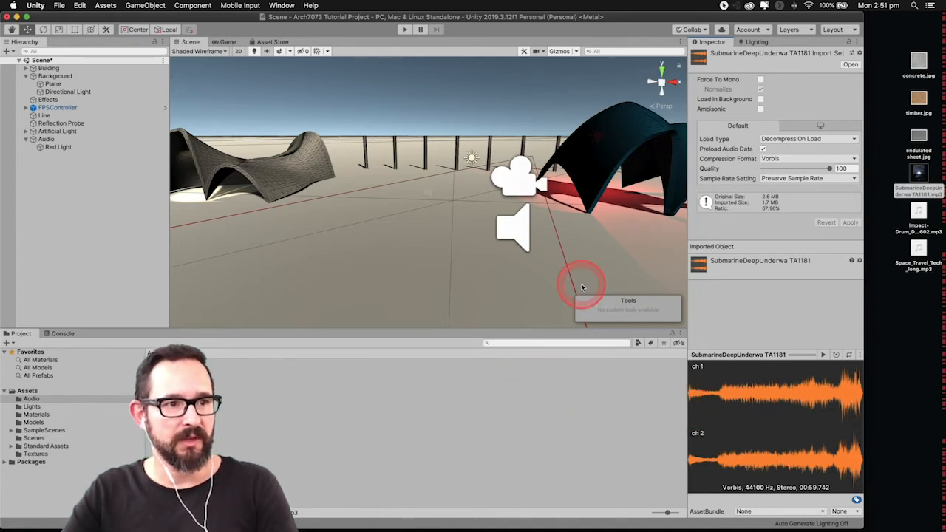
Raise the Red Light audio source to Y 3.24 and move it to the red-lit pavilion at X 7.81, Z -5.43.
left_click(53, 147)
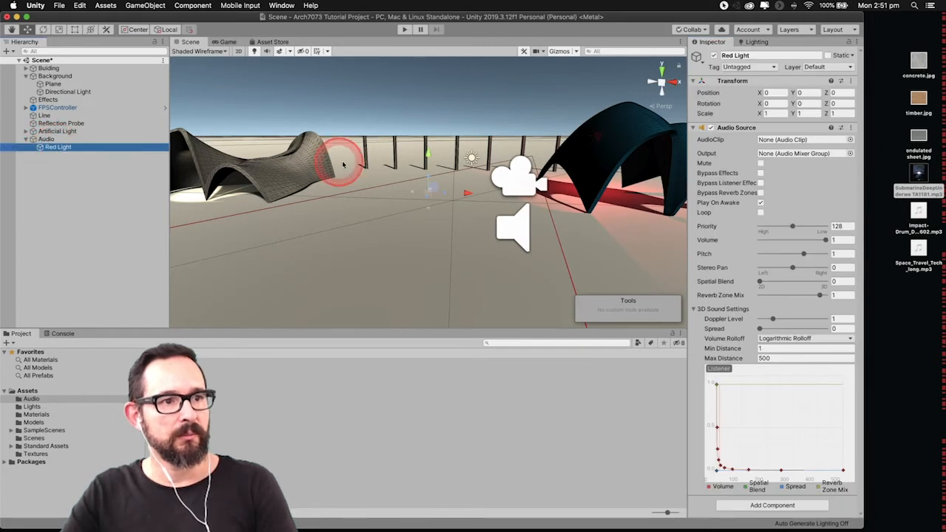
left_click_drag(433, 159, 435, 109)
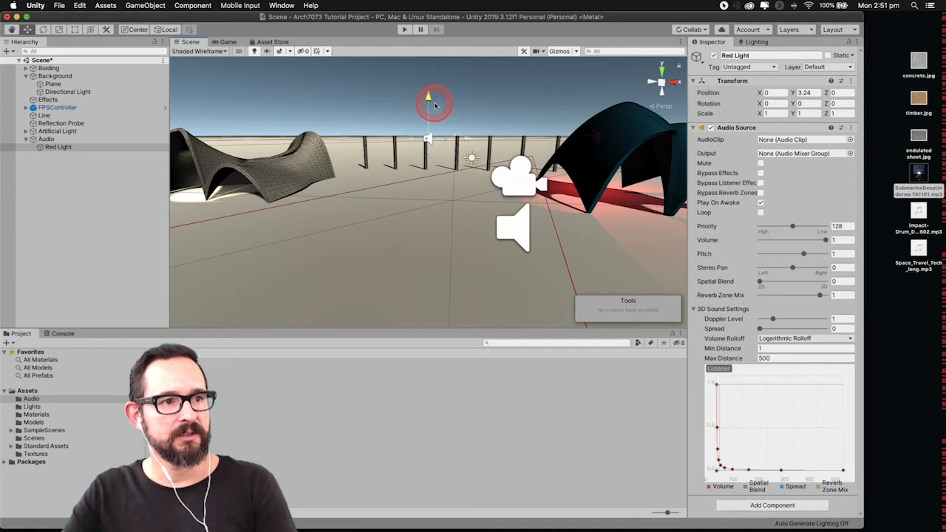
middle_click_drag(492, 152, 433, 169)
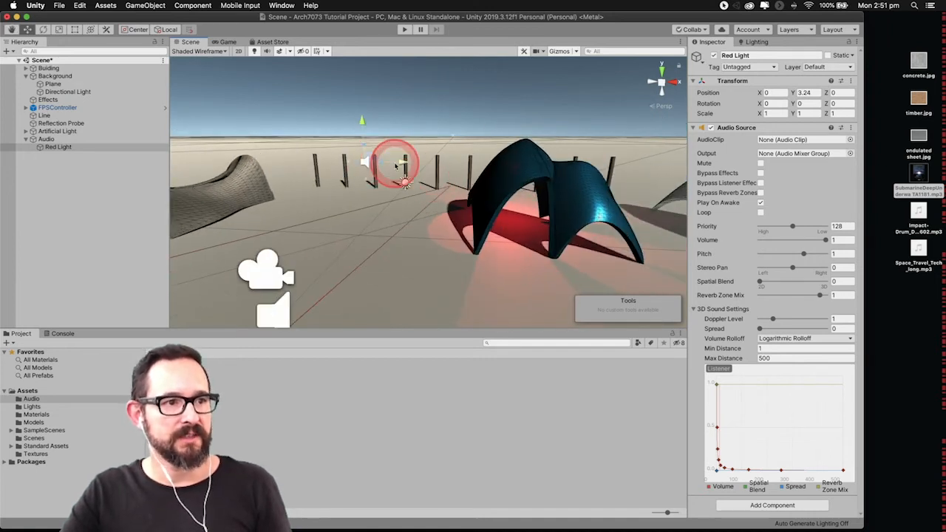
left_click_drag(482, 169, 372, 190, "alt")
left_click_drag(462, 164, 625, 151)
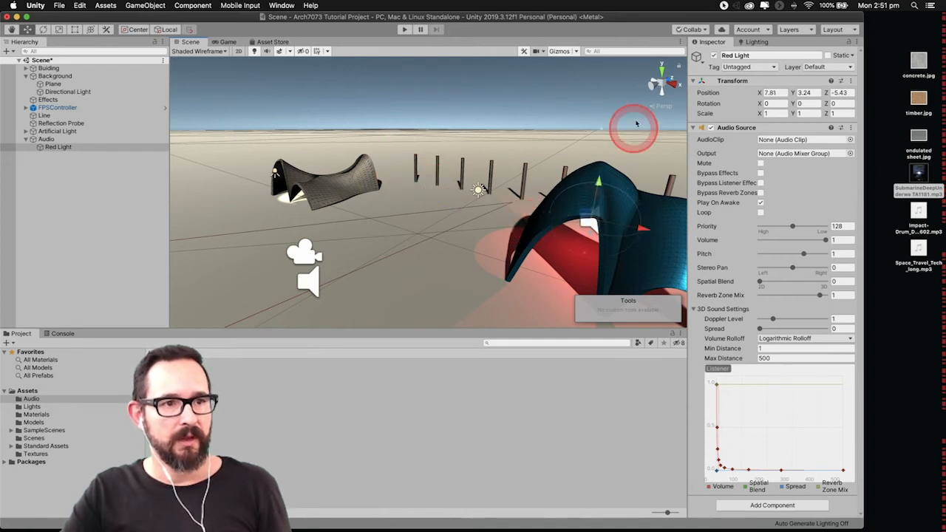
Shift the Red Light audio source along Z to -4.38 and check its placement inside the pavilion from the back.
left_click(650, 86)
middle_click_drag(600, 146, 445, 190)
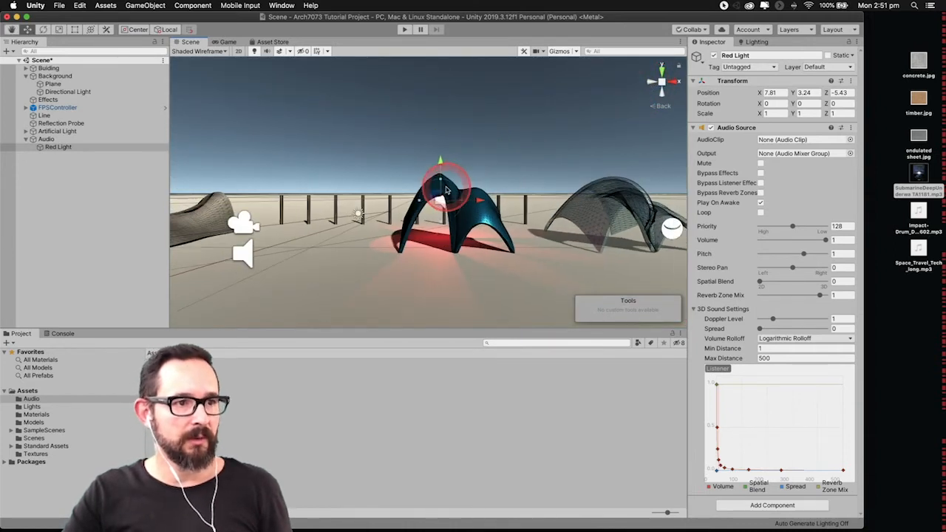
left_click(662, 72)
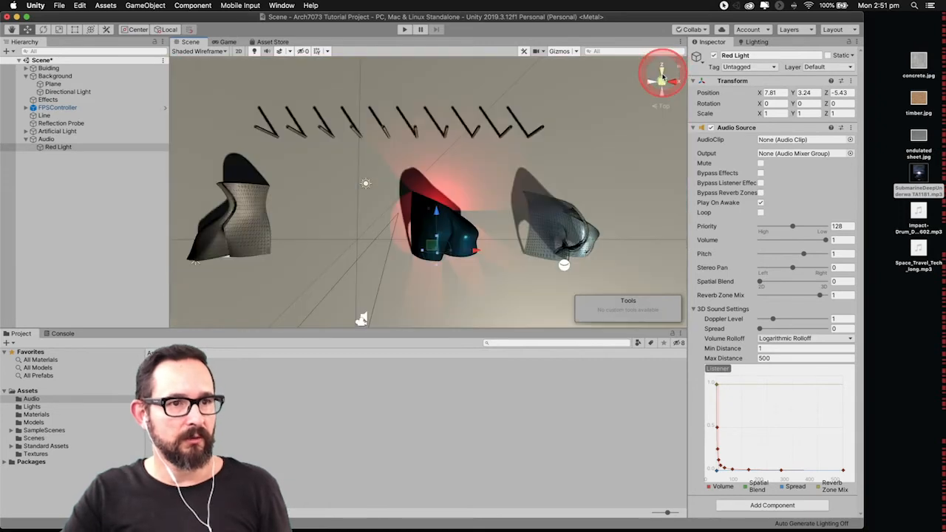
left_click_drag(435, 216, 437, 201)
left_click_drag(438, 200, 653, 100)
left_click(659, 94)
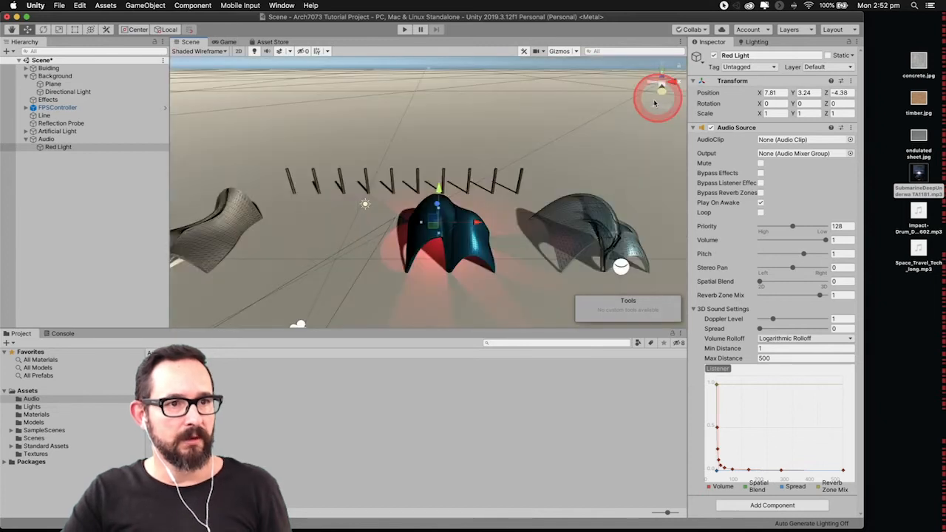
scroll(420, 194, "down", 2)
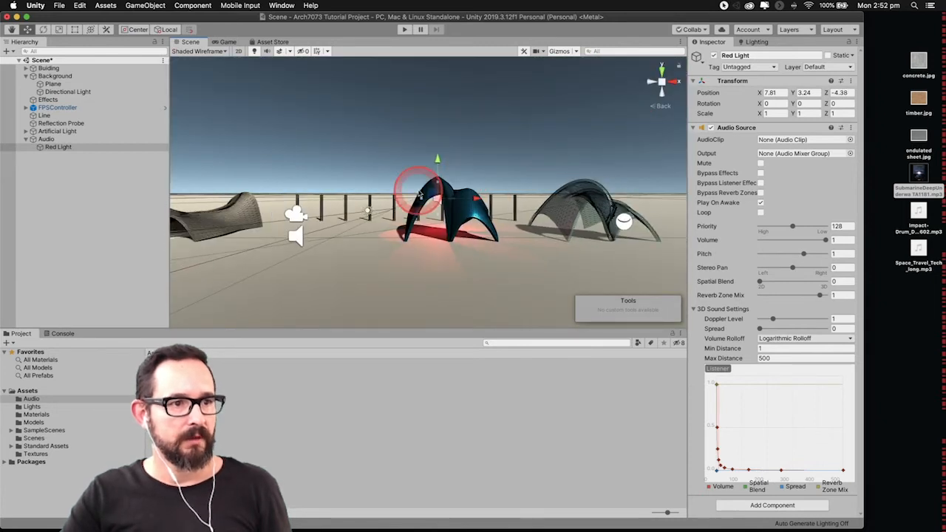
scroll(419, 194, "up", 3)
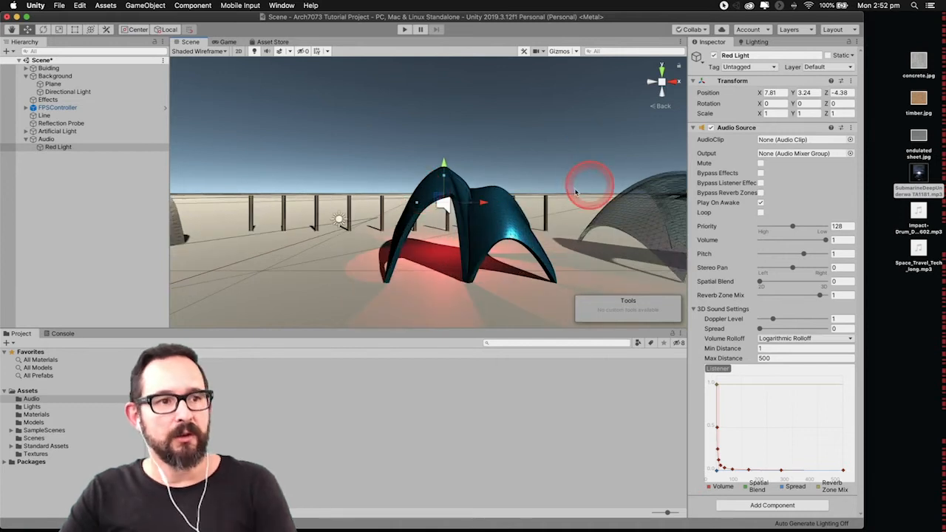
Assign the SubmarineDeepUnderwa TA1181 clip to the Red Light audio source and enable looping.
left_click(748, 56)
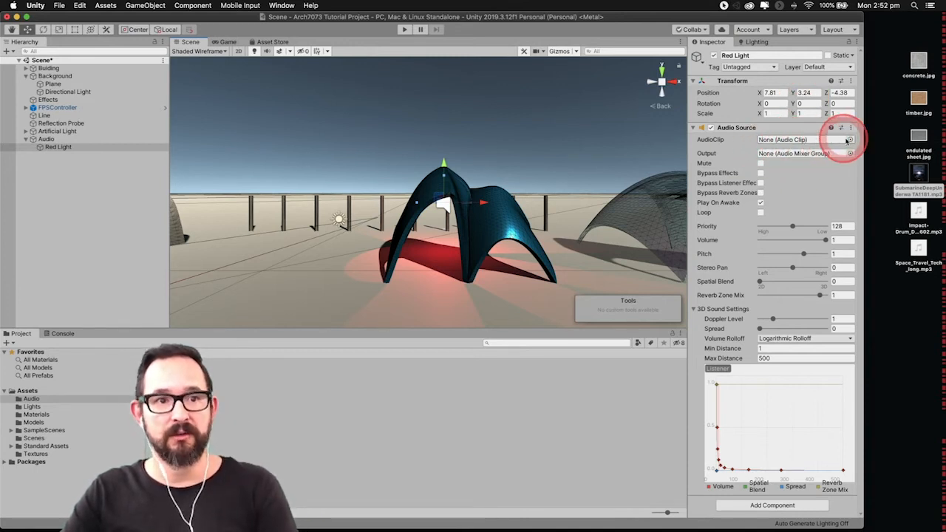
left_click(850, 140)
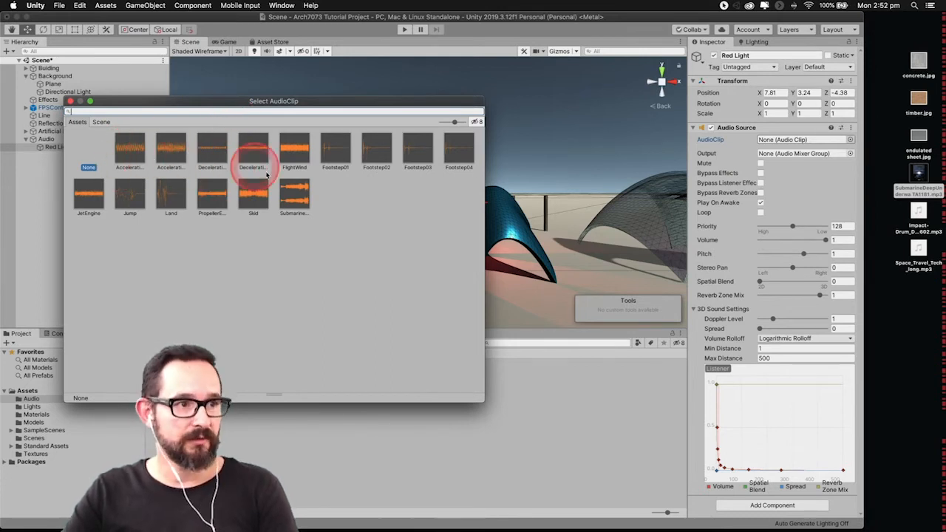
left_click(297, 198)
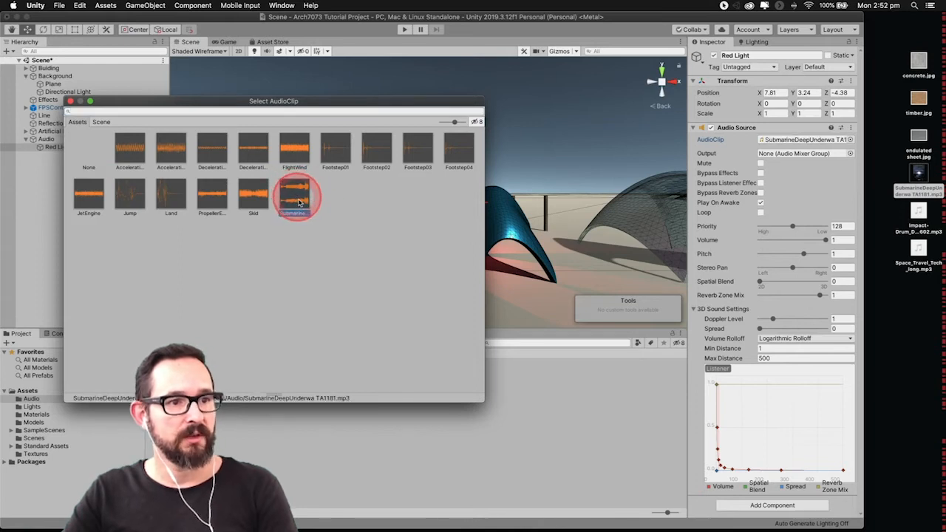
left_click(71, 101)
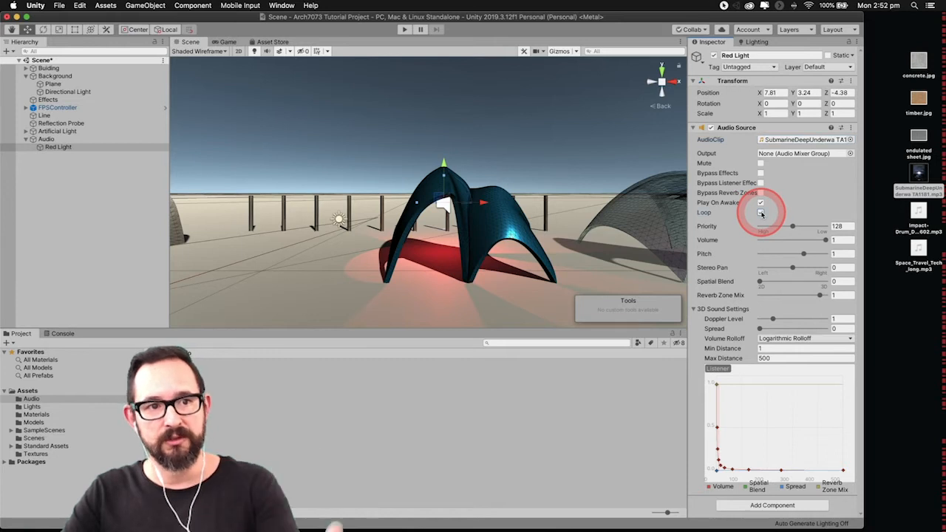
left_click(761, 213)
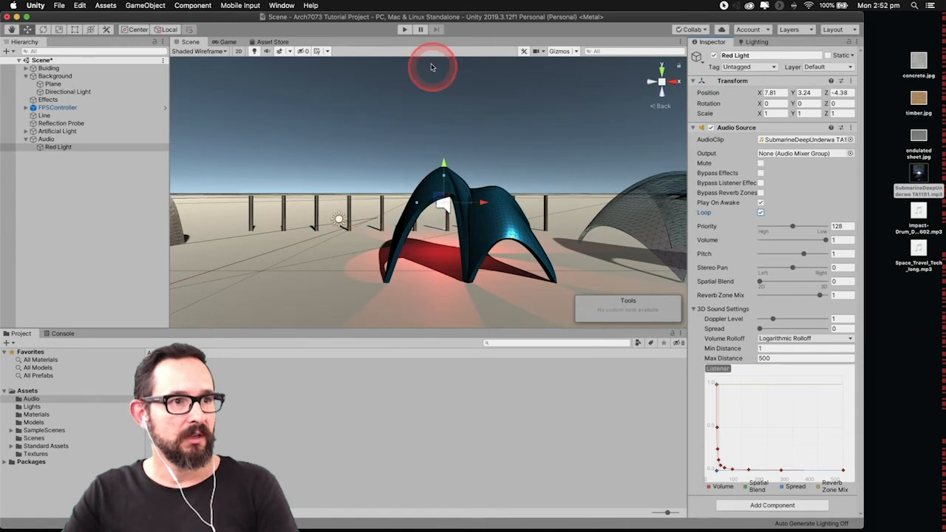
Run the scene and walk away from and back toward the red-lit pavilion to judge how the sound responds to distance.
left_click(405, 29)
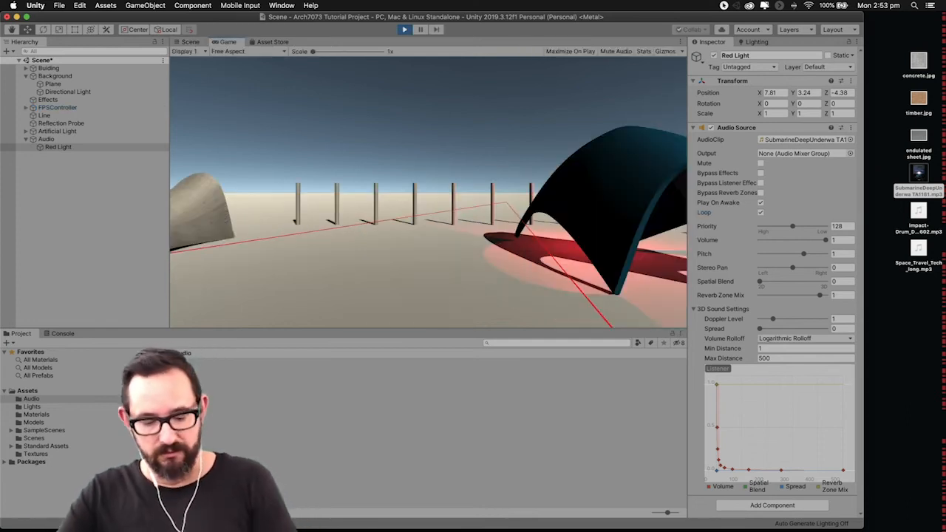
key("w")
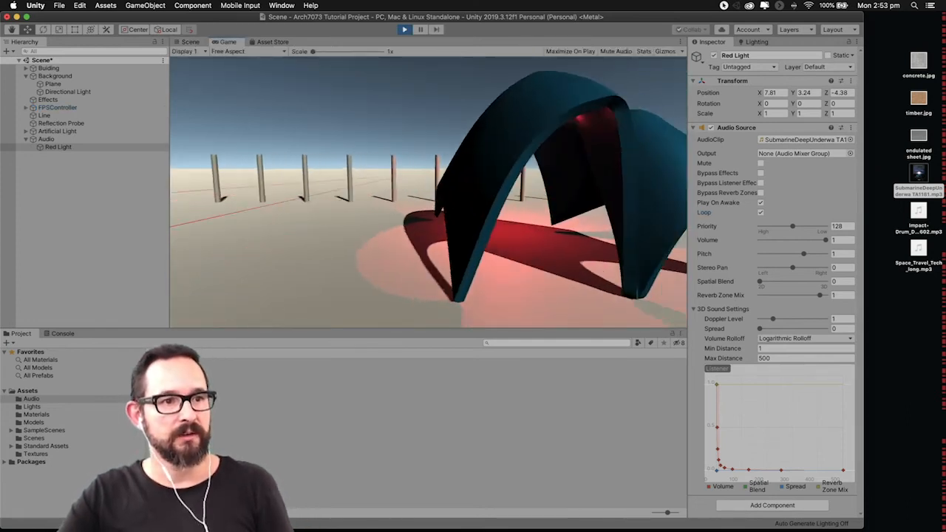
key("s")
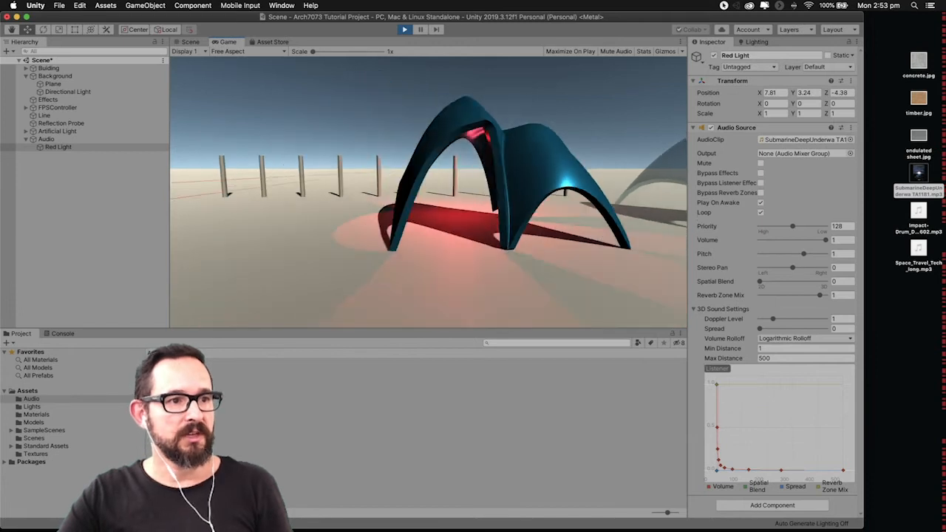
key("s")
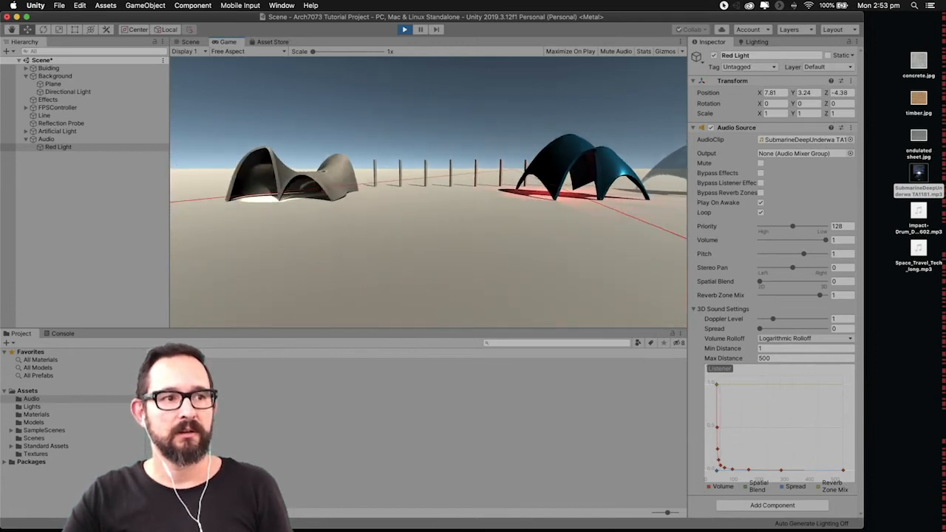
key("s")
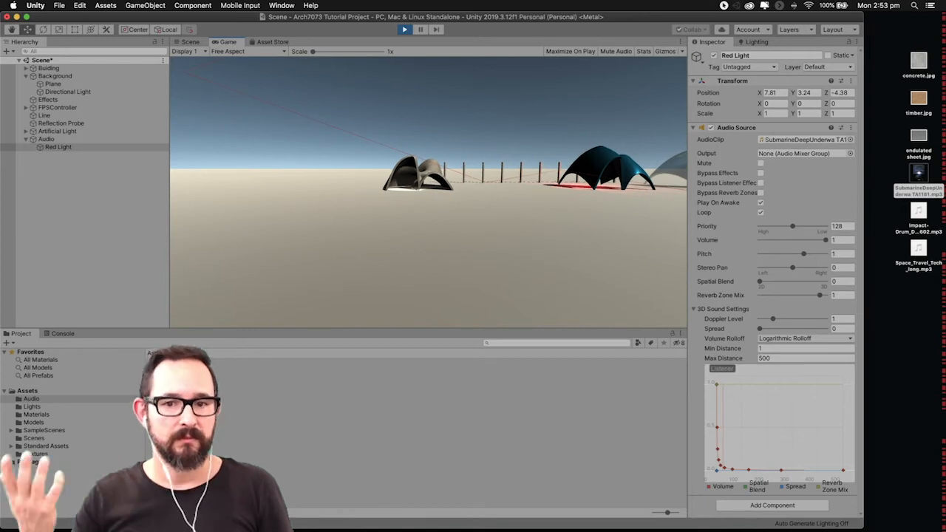
key("w")
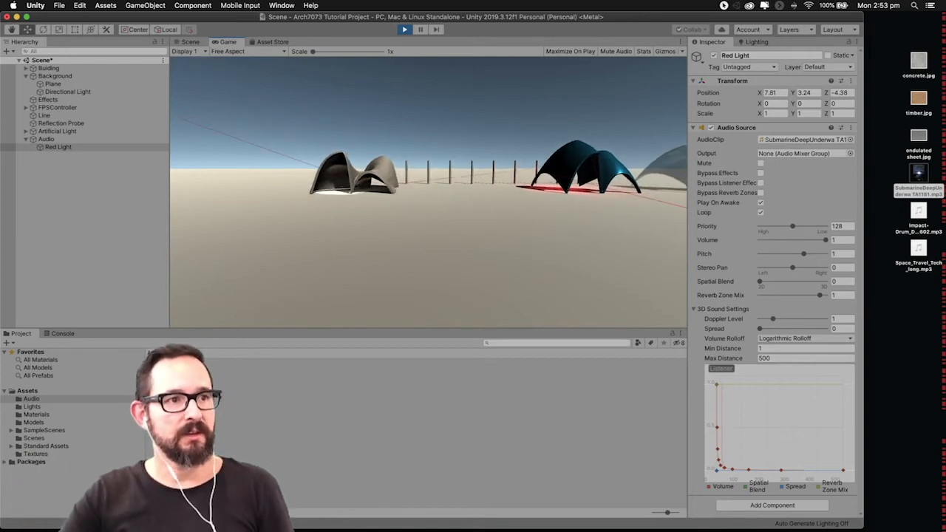
key("w")
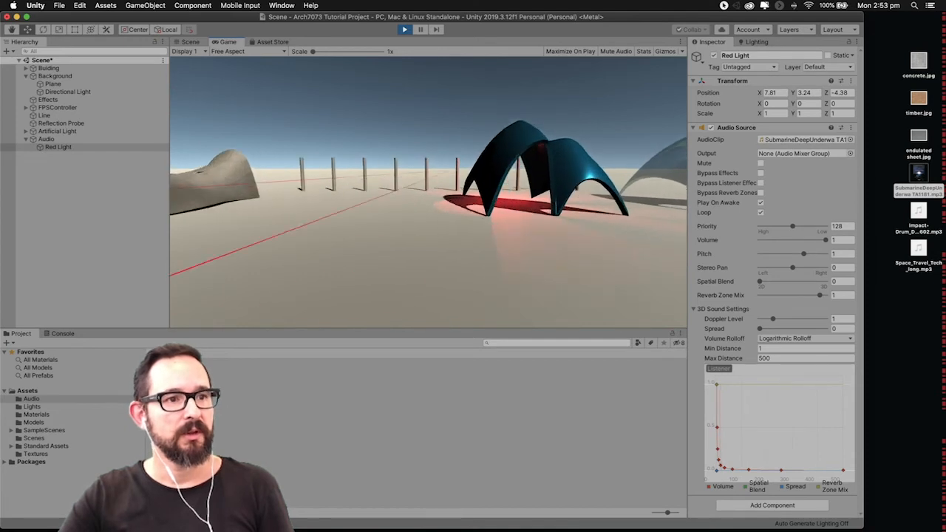
left_click(429, 192)
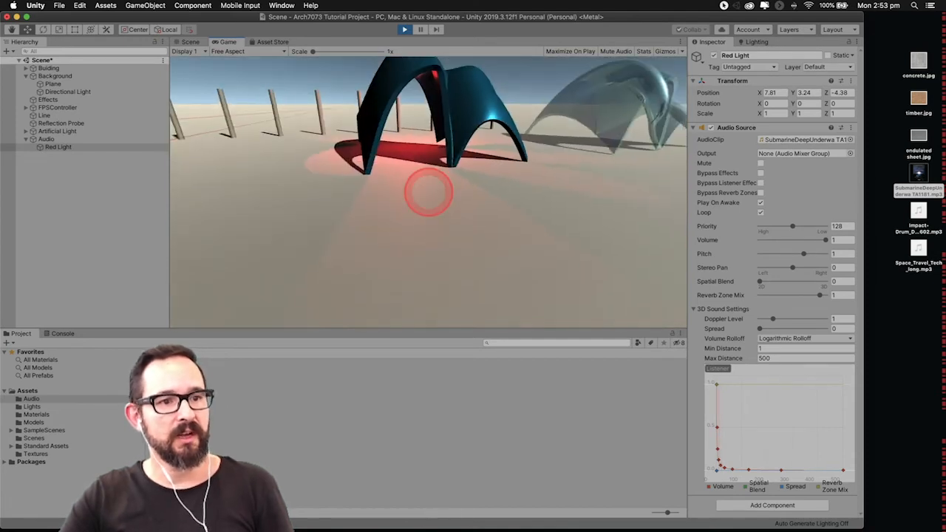
key("Escape")
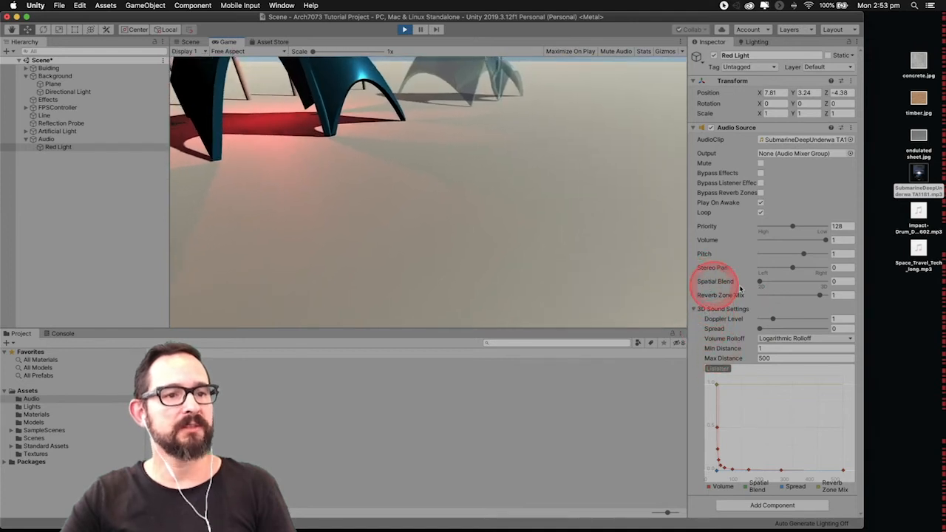
Set the Red Light source's Spatial Blend to 1 (full 3D) and walk into the red-lit pavilion to hear it.
left_click_drag(760, 284, 822, 284)
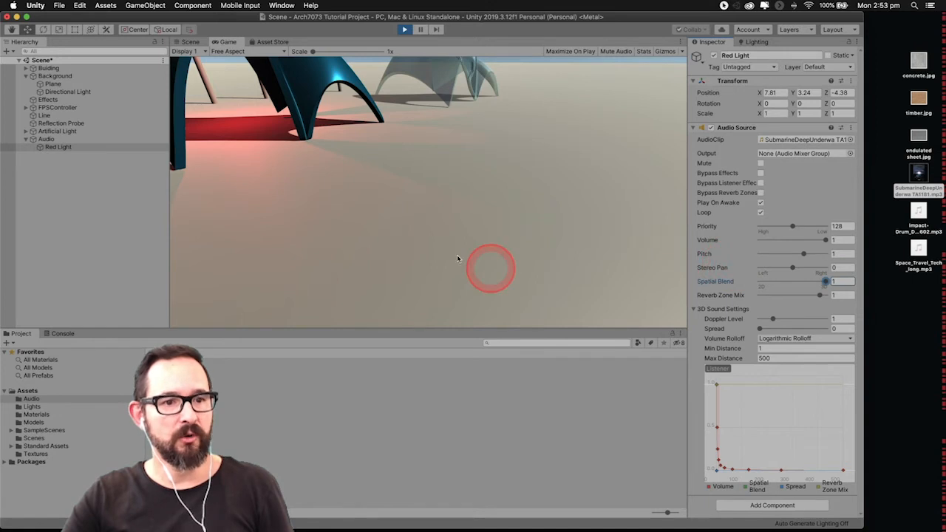
left_click(361, 186)
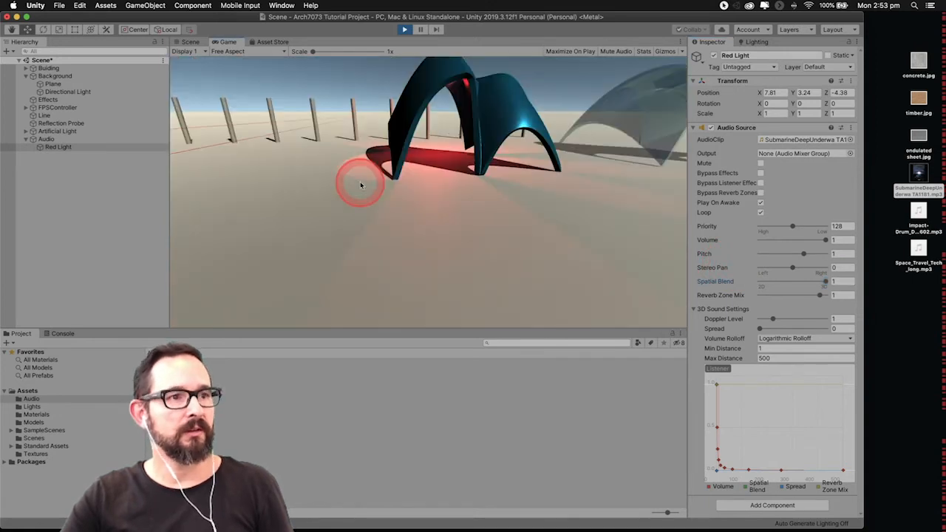
key("w")
key("w")
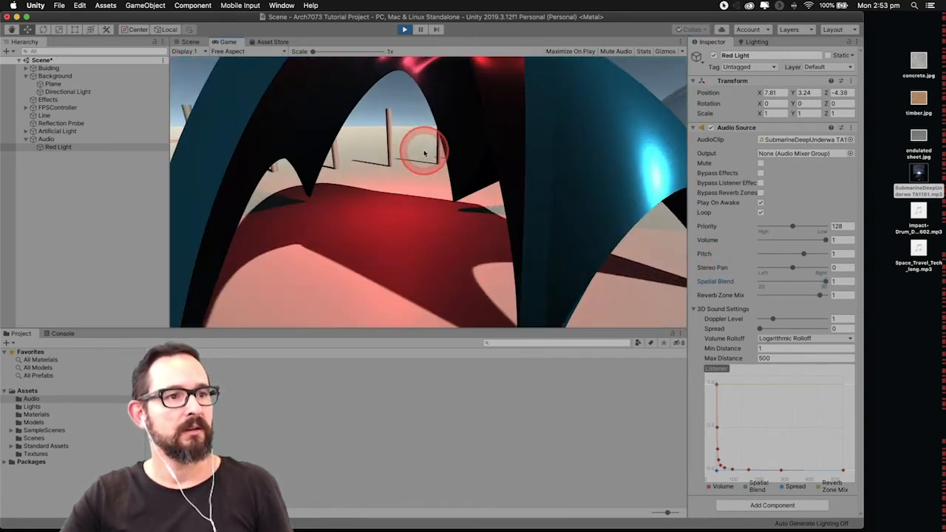
key("w")
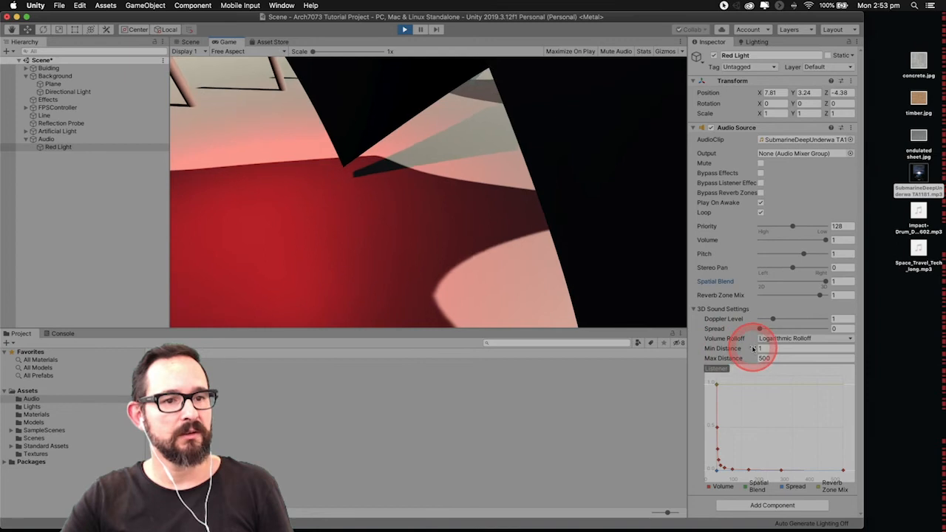
Walk out of the red-lit pavilion and back in to check how the 3D sound fades with distance.
left_click(608, 306)
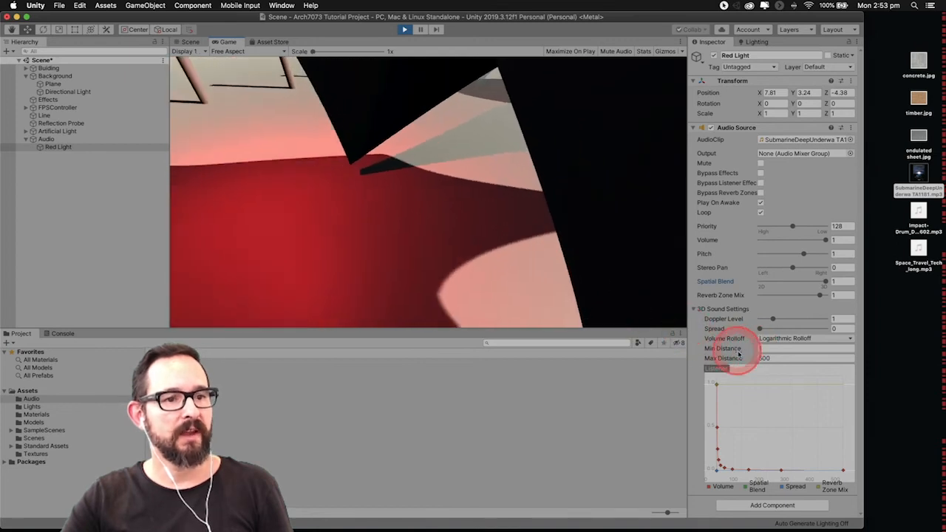
left_click(414, 232)
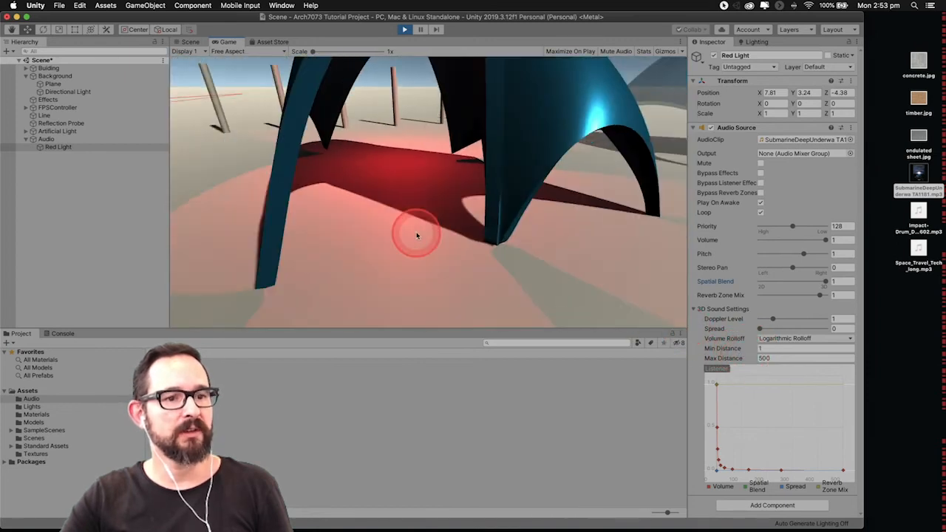
key("s")
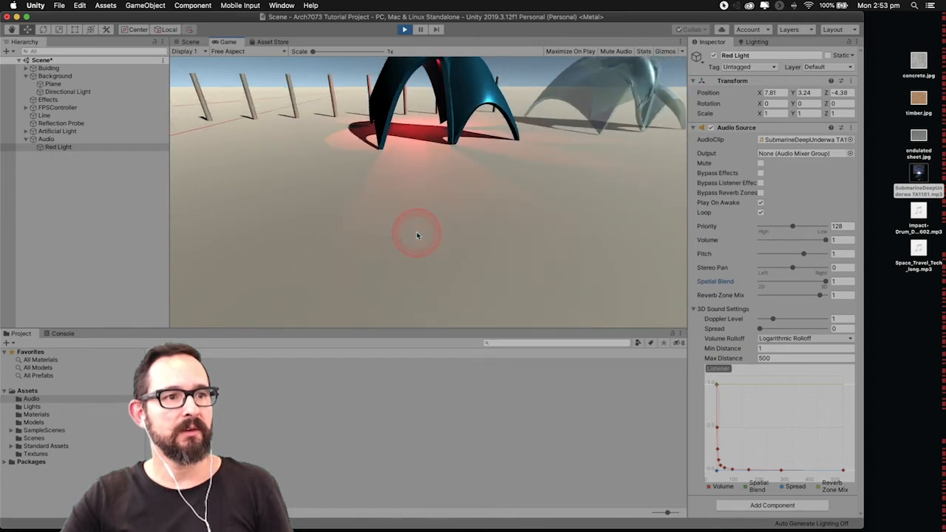
key("w")
key("w")
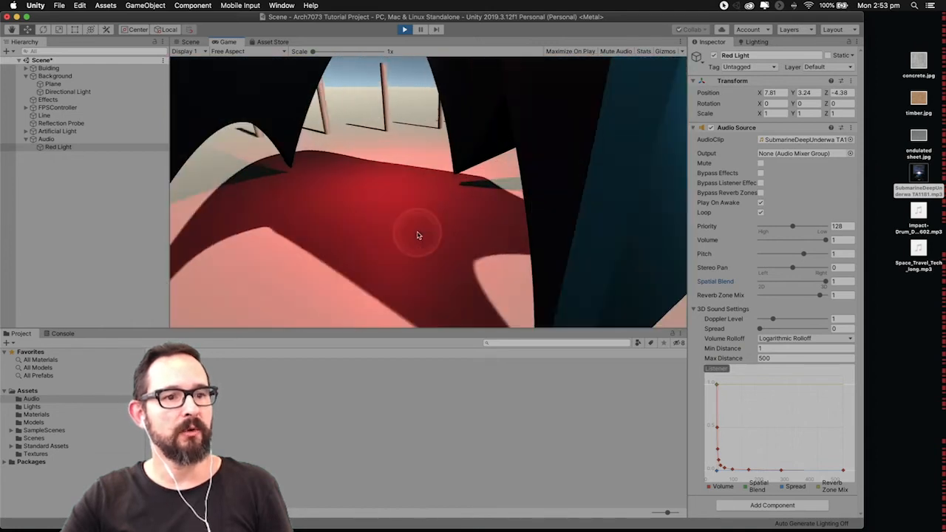
Set the Max Distance of the Red Light source's 3D sound to 50.
left_click(777, 358)
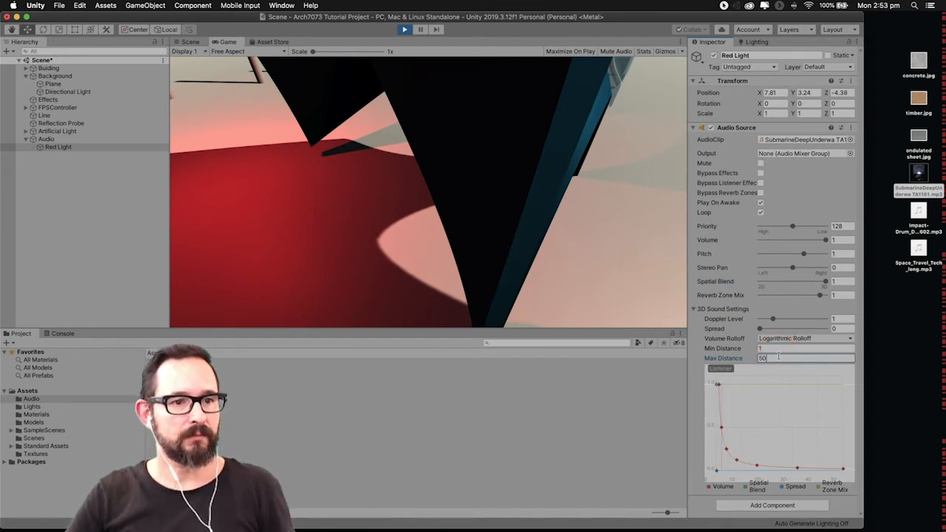
type("50")
left_click(731, 402)
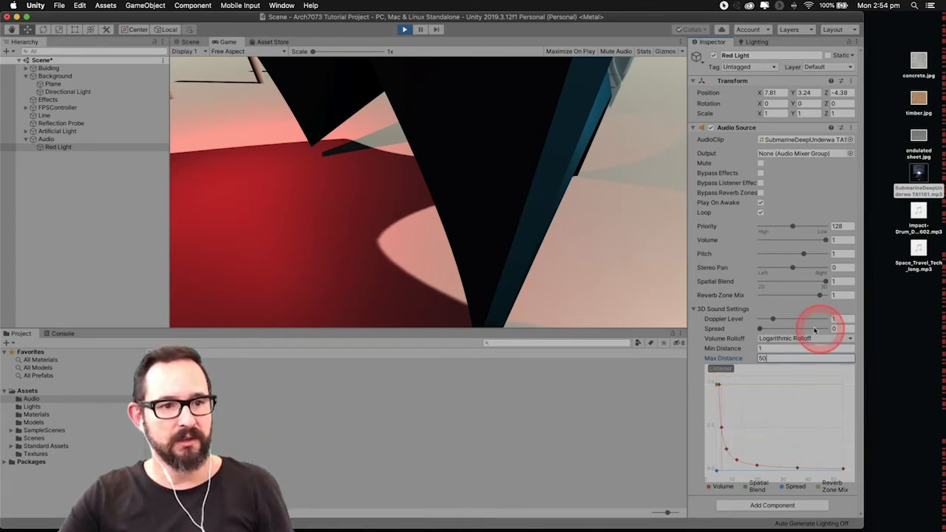
type("0")
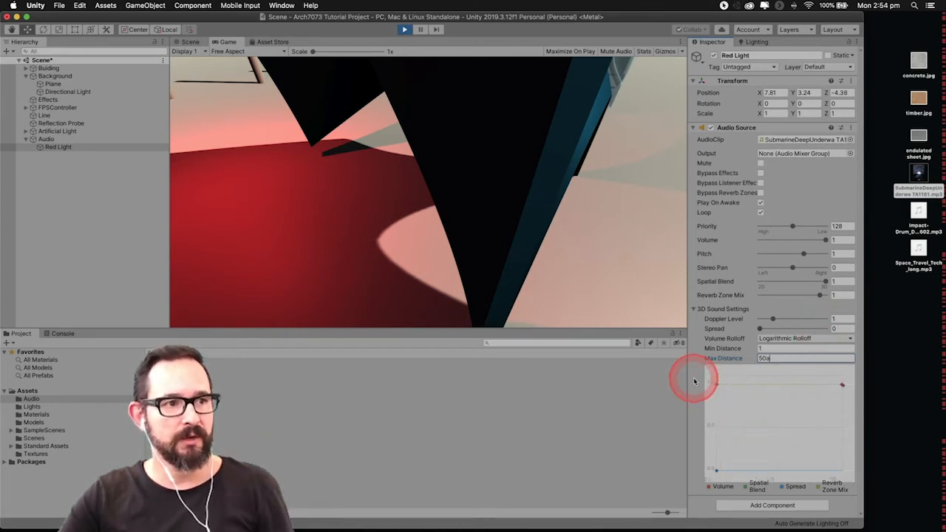
left_click(391, 139)
key("Escape")
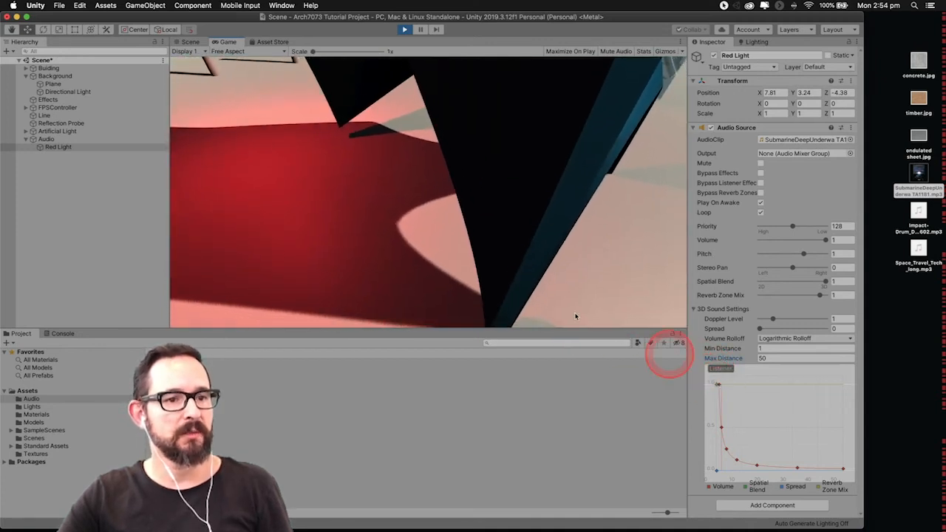
Walk in and out of the red-lit pavilion to check the sound's falloff, and stop the running scene.
key("w")
key("s")
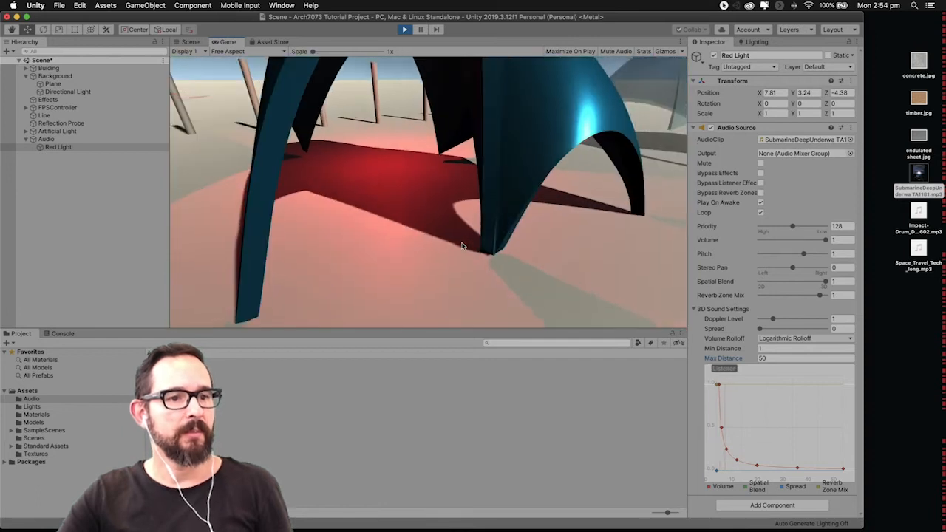
key("s")
mouse_move(462, 246)
left_mouse_down()
mouse_move(527, 290)
mouse_move(522, 283)
mouse_move(655, 348)
mouse_move(720, 422)
mouse_move(484, 226)
mouse_move(468, 264)
mouse_move(454, 197)
mouse_move(444, 197)
mouse_move(463, 206)
mouse_move(456, 180)
mouse_move(524, 258)
mouse_move(640, 298)
mouse_move(535, 222)
mouse_move(492, 321)
mouse_move(481, 148)
mouse_move(471, 127)
mouse_move(672, 247)
mouse_move(671, 269)
mouse_move(573, 234)
mouse_move(404, 38)
left_mouse_up()
key("s")
key("w")
key("w")
left_click(405, 33)
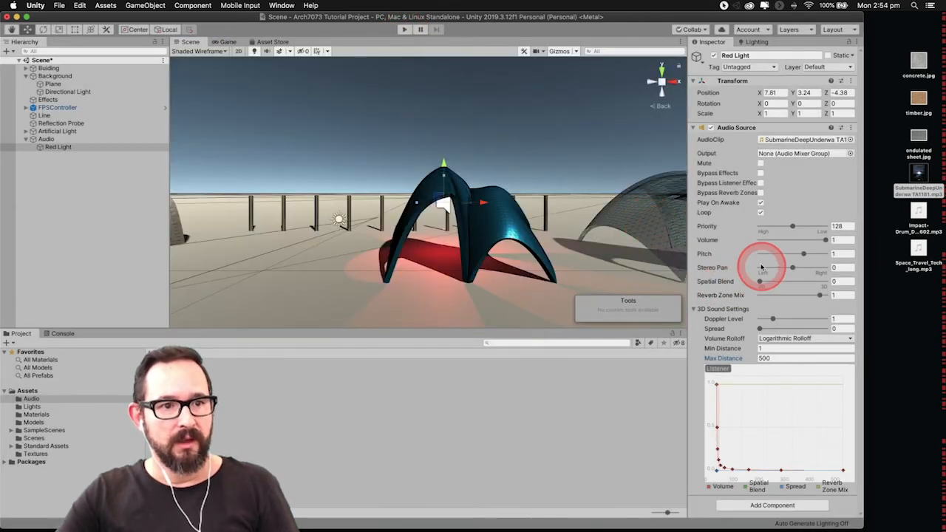
With the scene stopped, set the Red Light source's Spatial Blend to 1 and its Max Distance to 50.
mouse_move(753, 286)
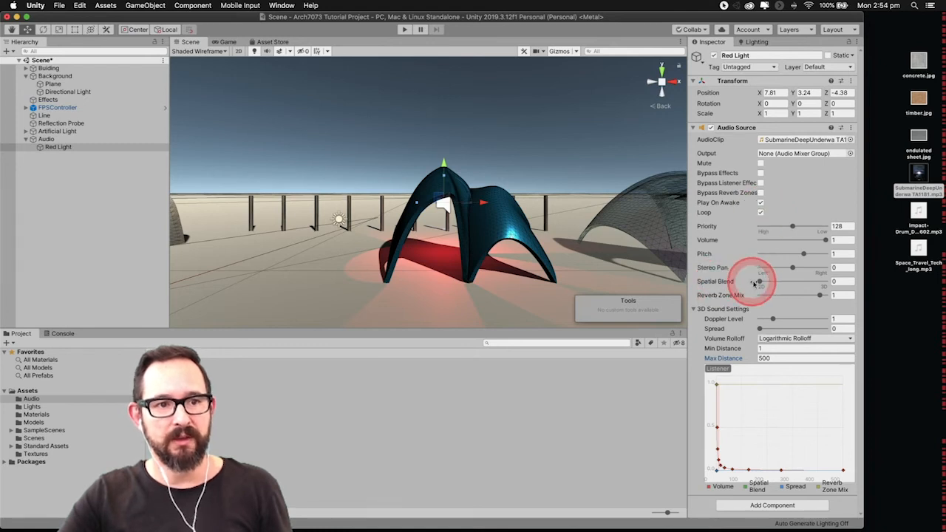
left_click_drag(758, 282, 833, 287)
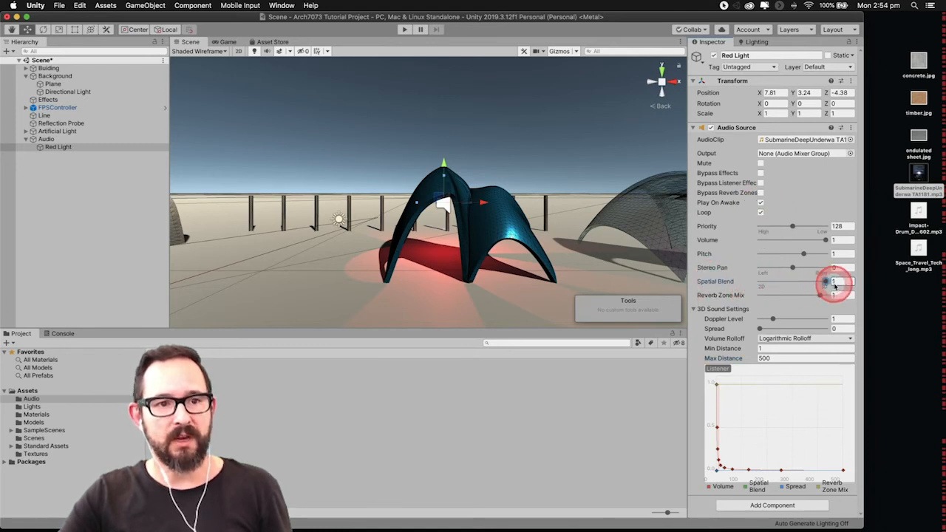
left_click(781, 358)
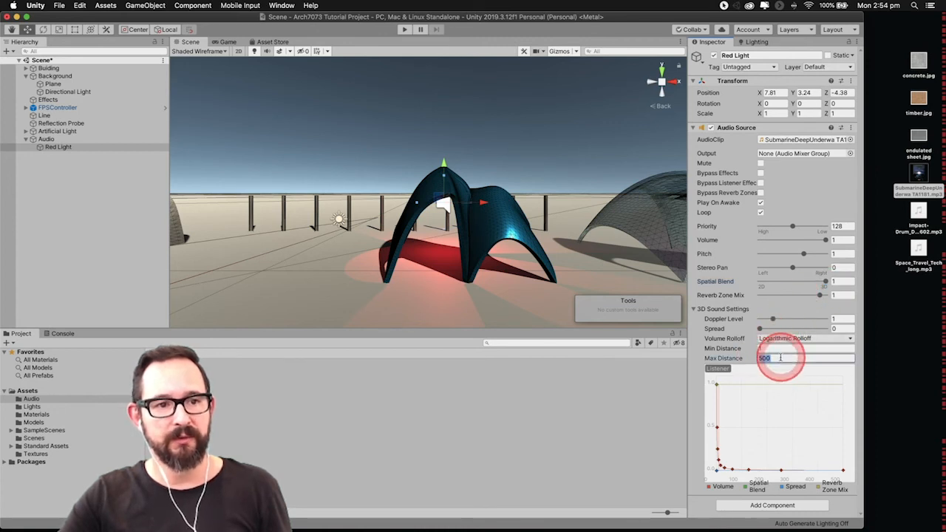
type("50")
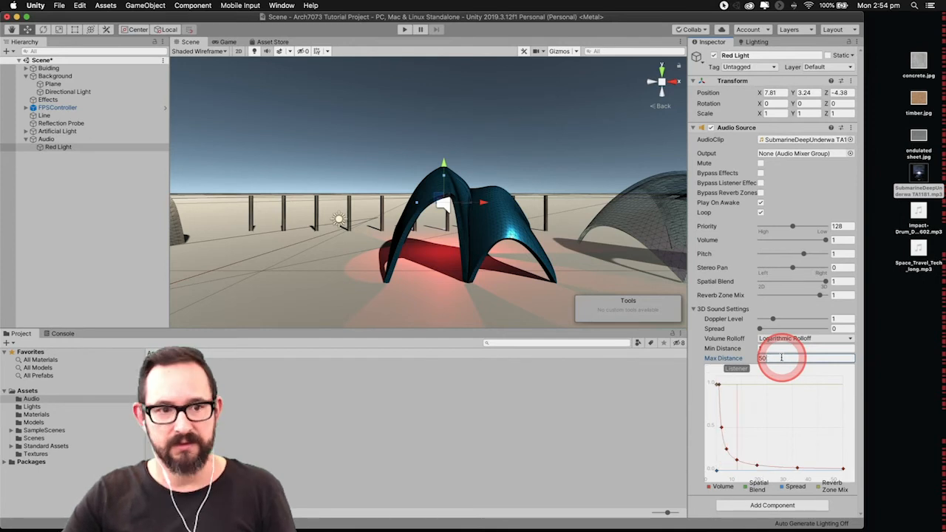
left_click(540, 166)
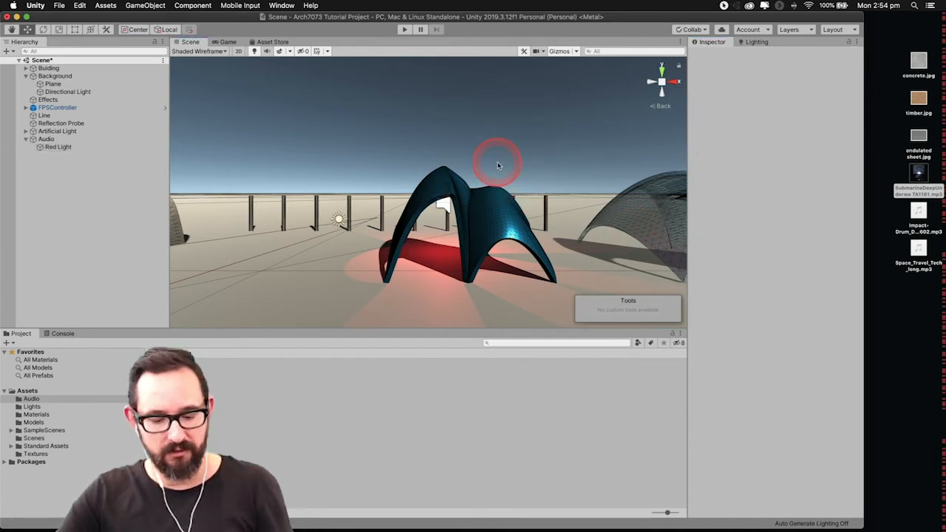
Import Impact-Drum_Dramatic-Drum-Like-Impact_SDT3-0602.mp3 from the desktop into the project's Audio folder.
mouse_move(397, 126)
left_mouse_down()
mouse_move(553, 120)
mouse_move(444, 109)
mouse_move(478, 97)
mouse_move(491, 105)
left_mouse_up()
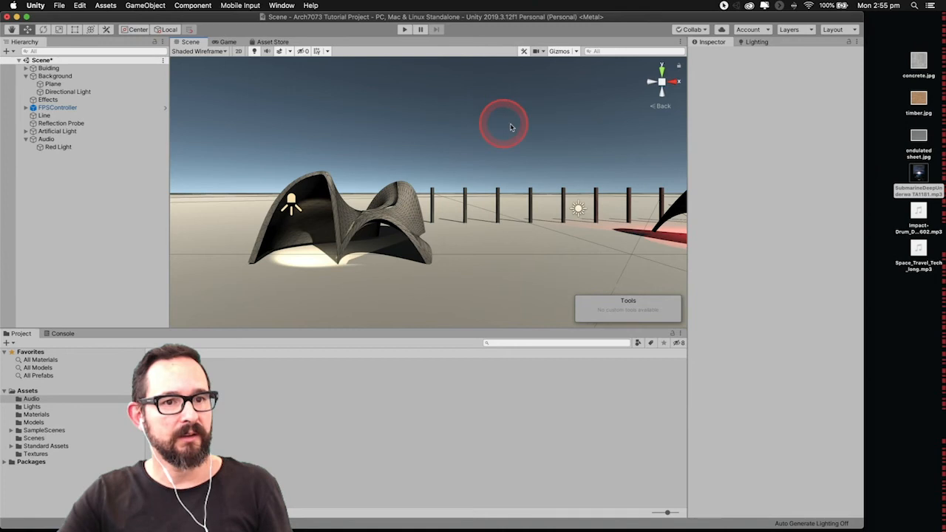
left_click(918, 215)
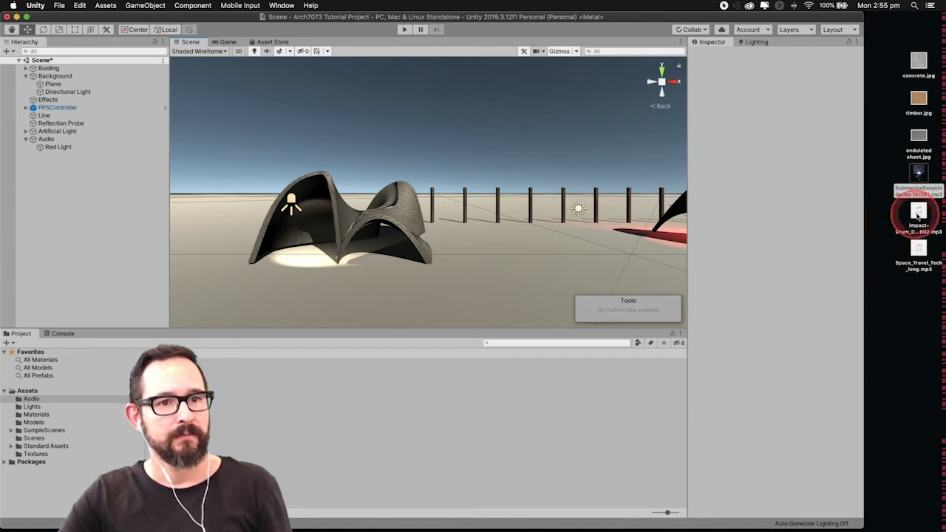
left_click_drag(919, 212, 351, 401)
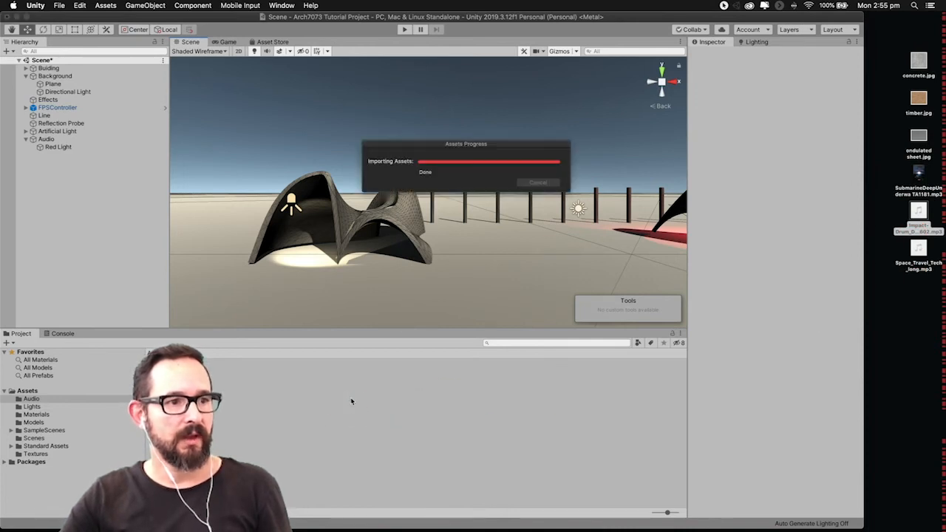
left_click(350, 401)
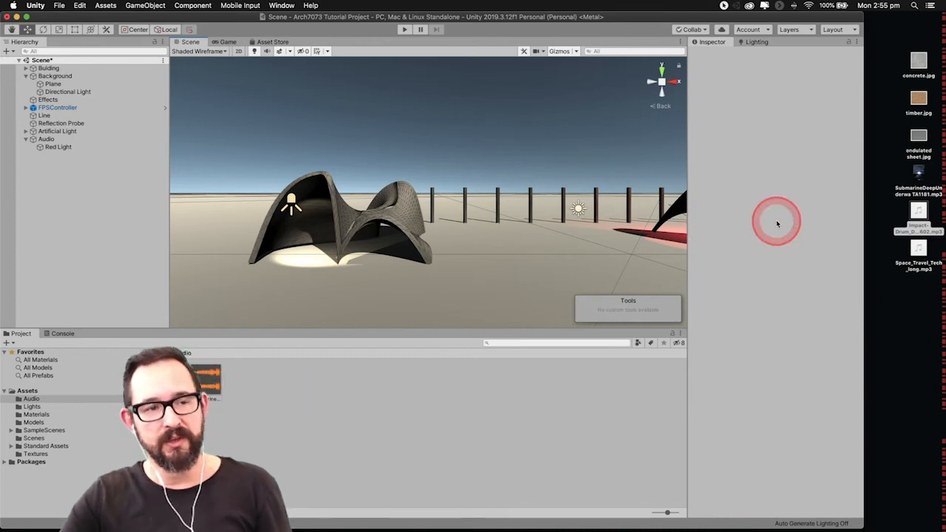
left_click(347, 252)
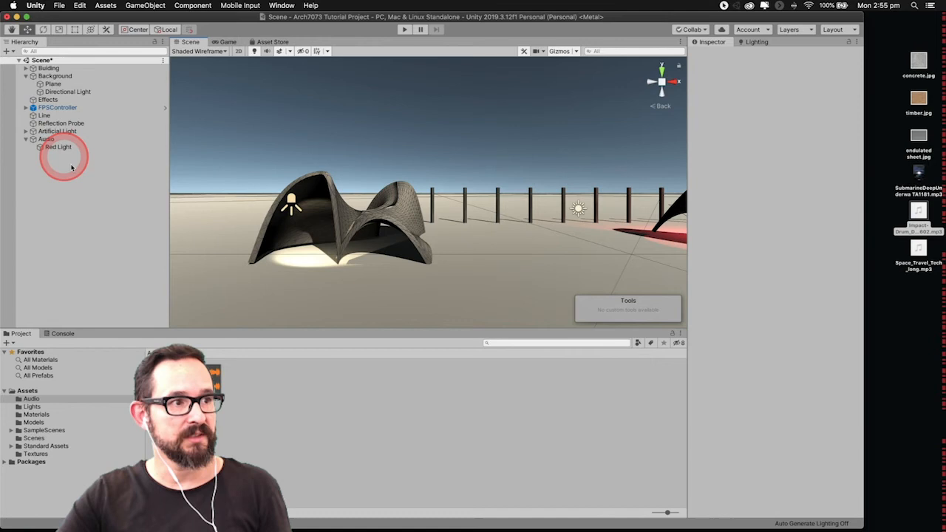
Create a new audio source named White Light and make it a child of the Audio object.
left_click(156, 6)
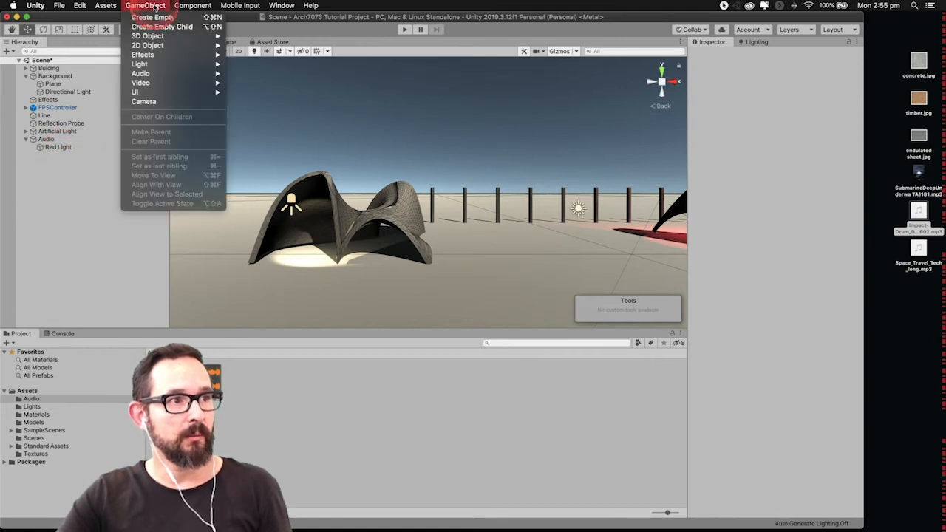
mouse_move(185, 73)
left_click(255, 74)
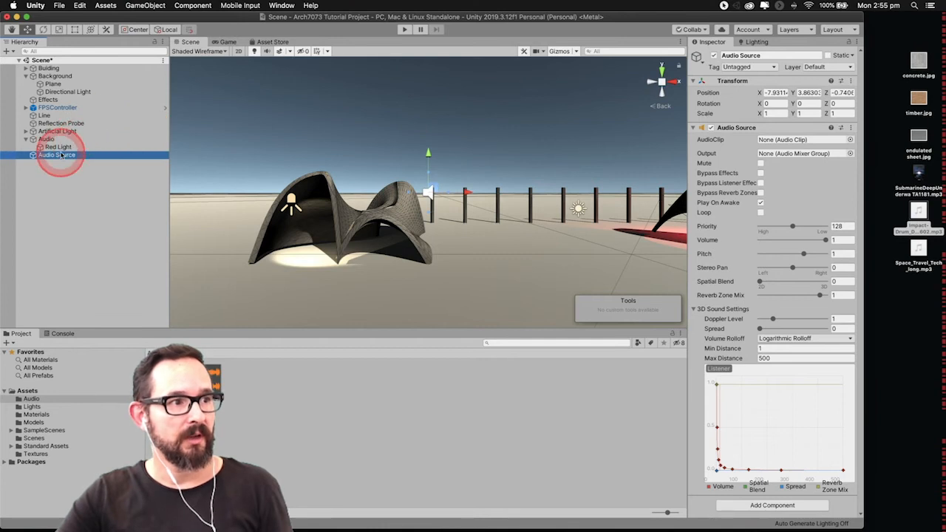
left_click(50, 156)
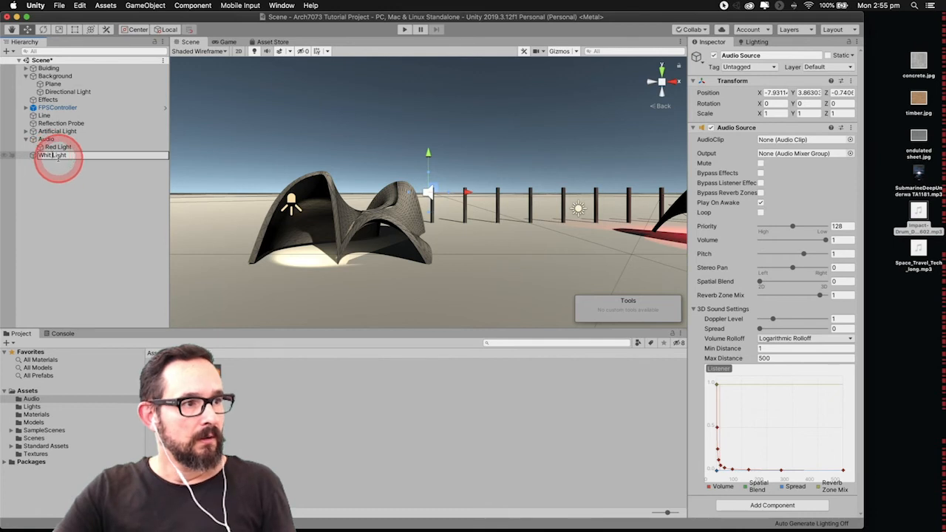
type("e")
left_click(86, 193)
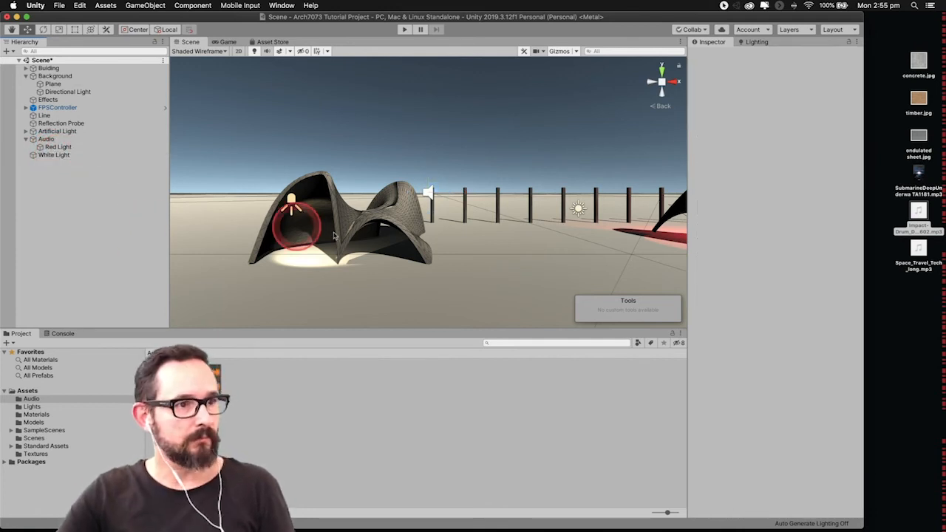
left_click_drag(61, 157, 49, 142)
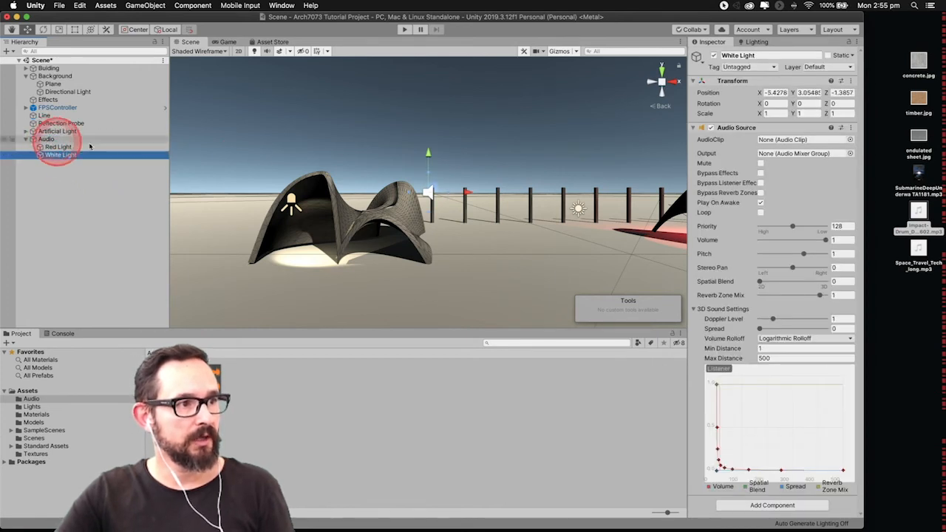
Move the White Light source inside the white-lit pavilion, to about X -8.89, Y 1.88, Z -4.19.
middle_click_drag(501, 223, 361, 236)
left_click_drag(361, 236, 299, 273)
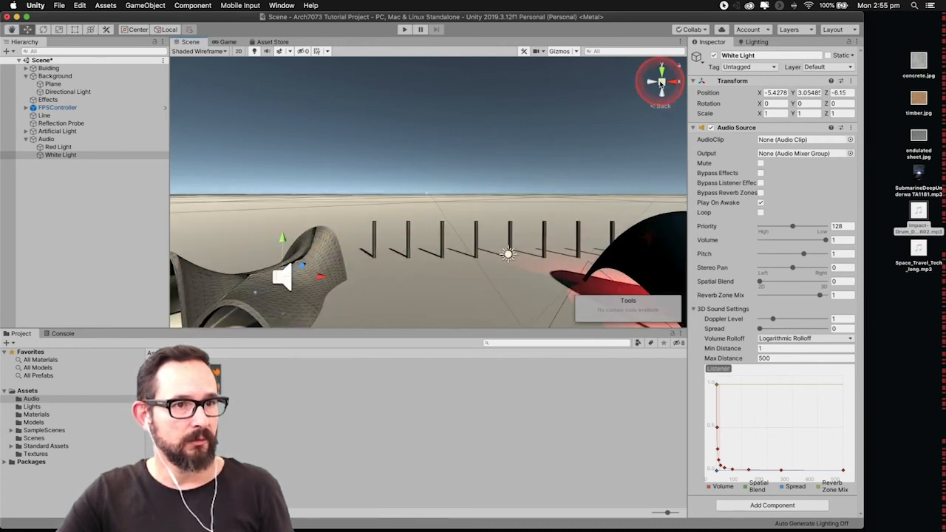
left_click(664, 72)
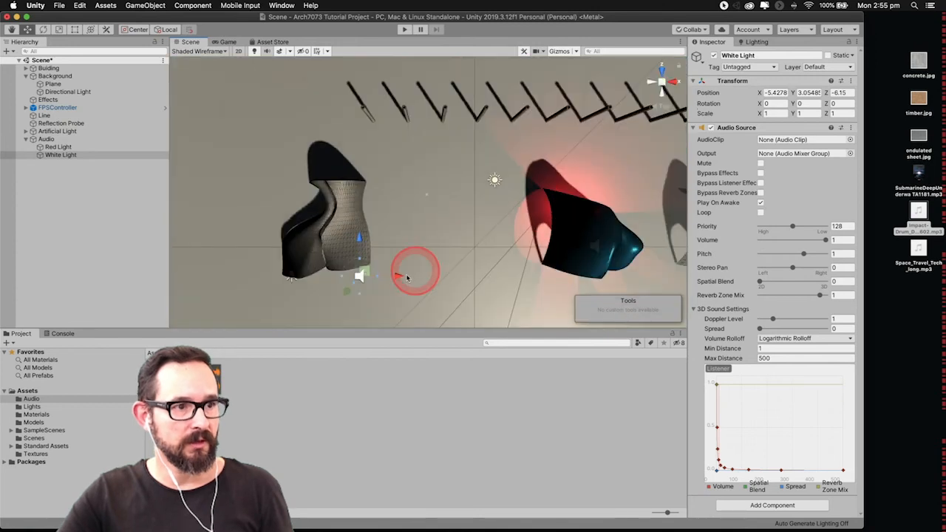
left_click_drag(393, 277, 355, 278)
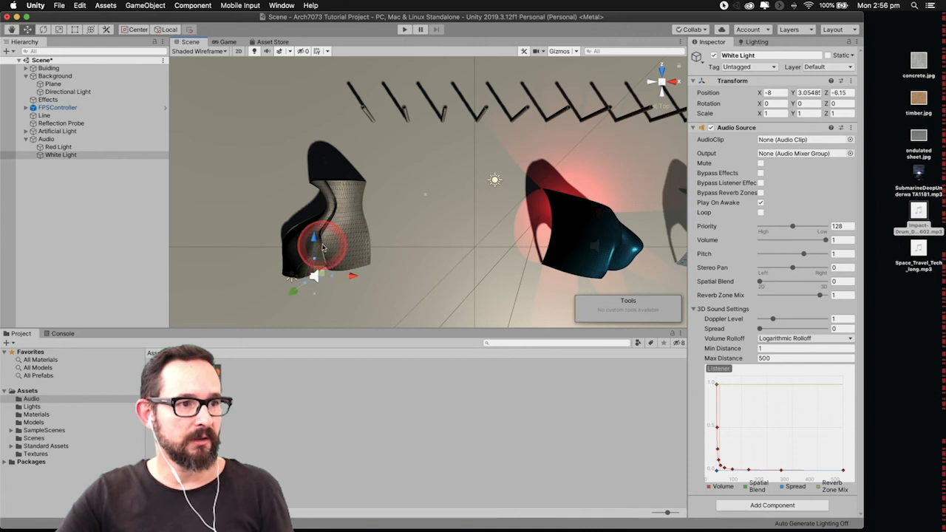
left_click_drag(314, 238, 313, 211)
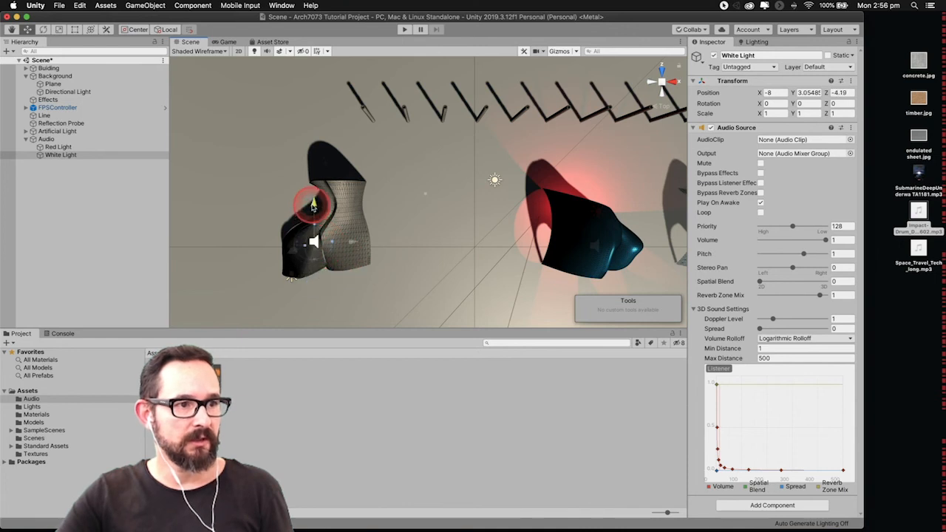
left_click(662, 92)
middle_click_drag(303, 168, 388, 156)
left_click_drag(382, 172, 382, 193)
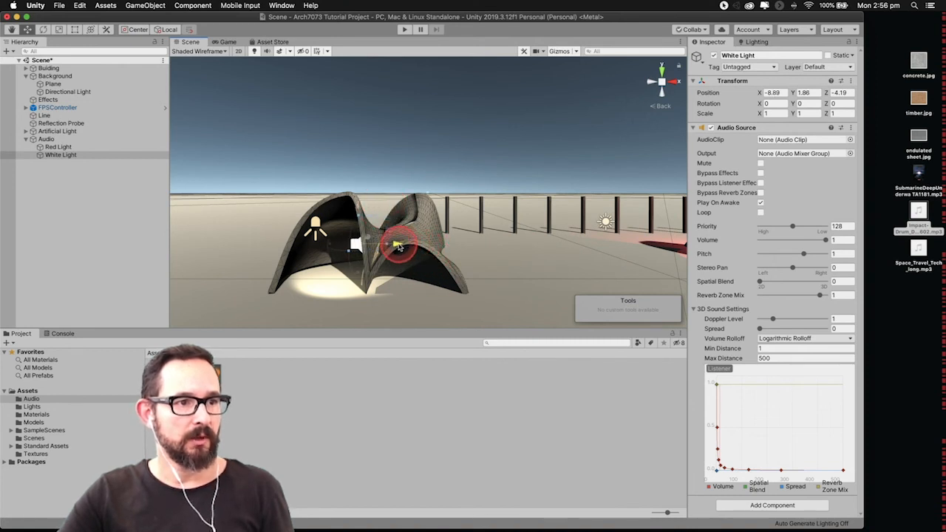
left_click_drag(358, 205, 358, 200)
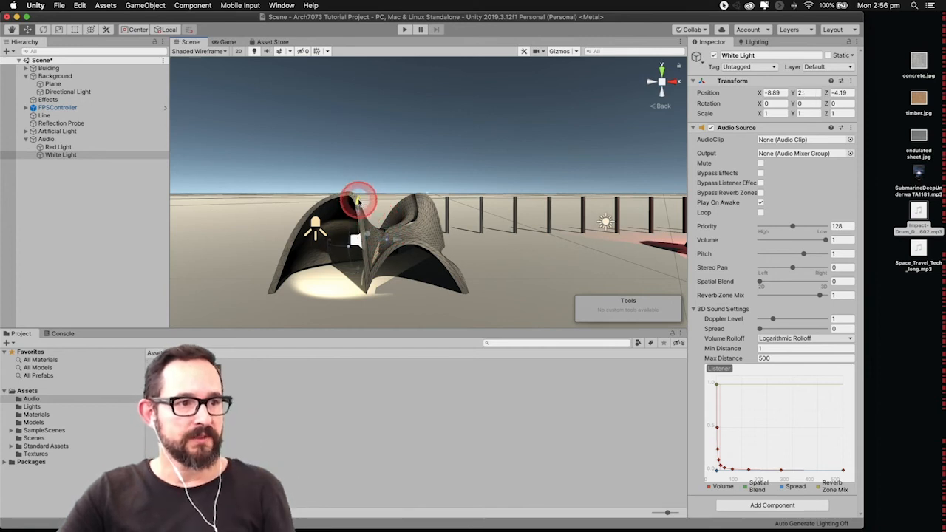
middle_click_drag(367, 222, 395, 223)
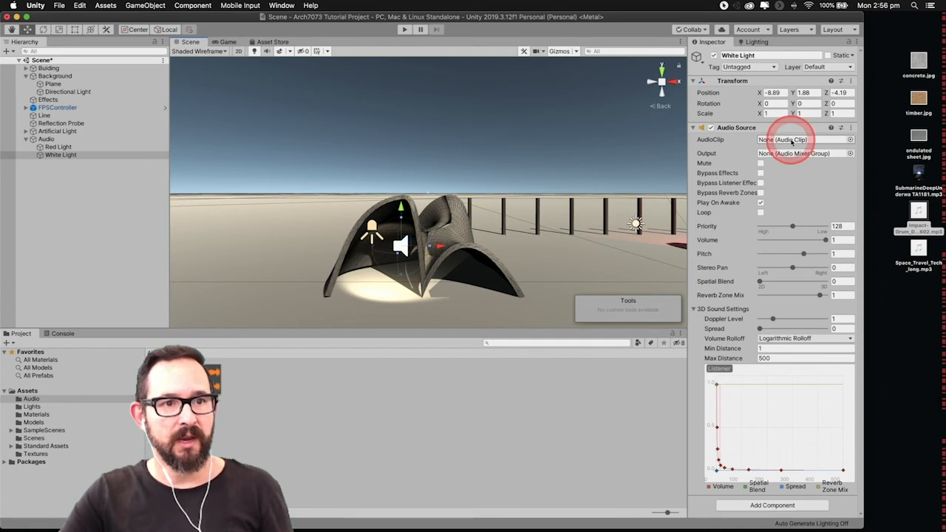
Assign the Impact-Drum clip as the White Light source's AudioClip.
left_click(850, 139)
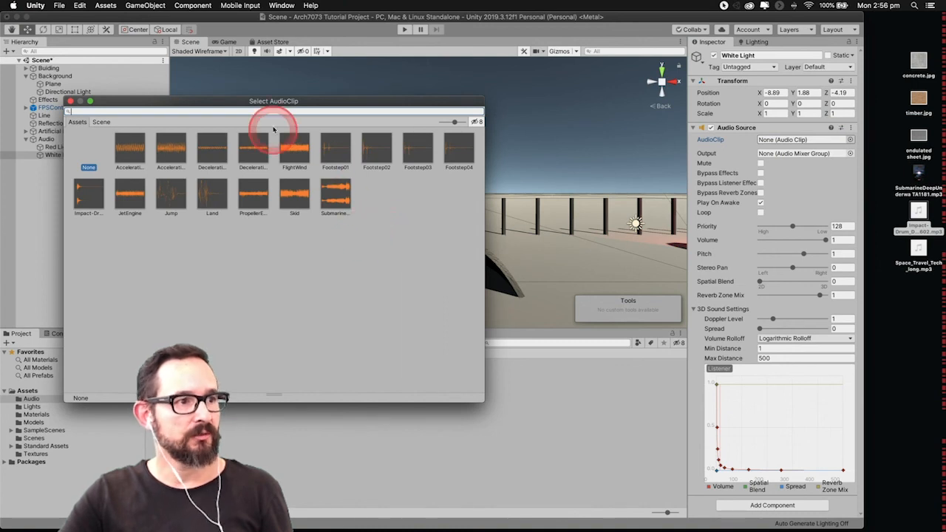
left_click_drag(238, 103, 356, 124)
left_click(203, 218)
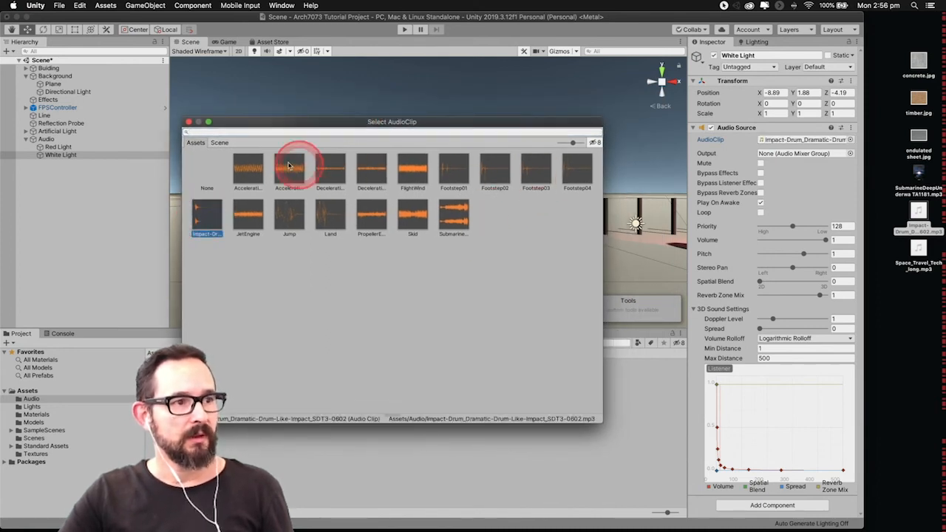
left_click(189, 122)
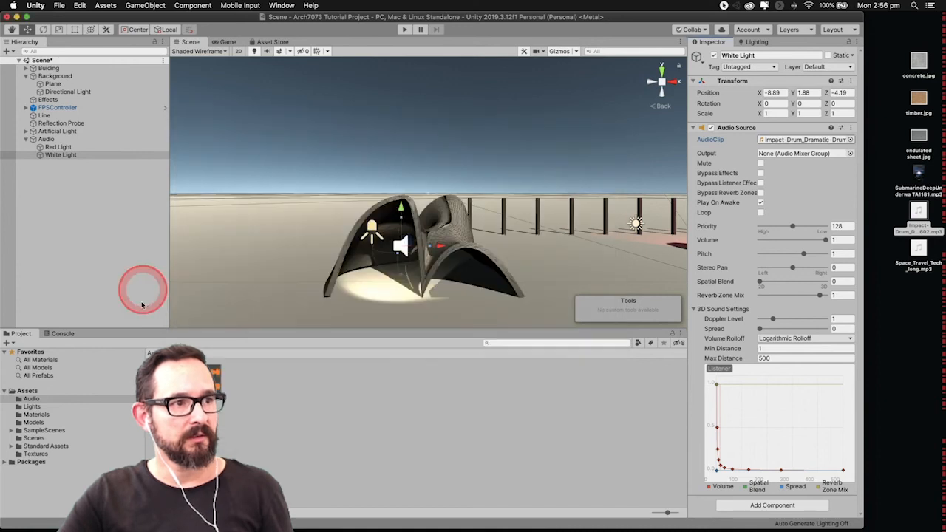
Preview the imported Impact-Drum clip to hear how it sounds.
left_click(166, 376)
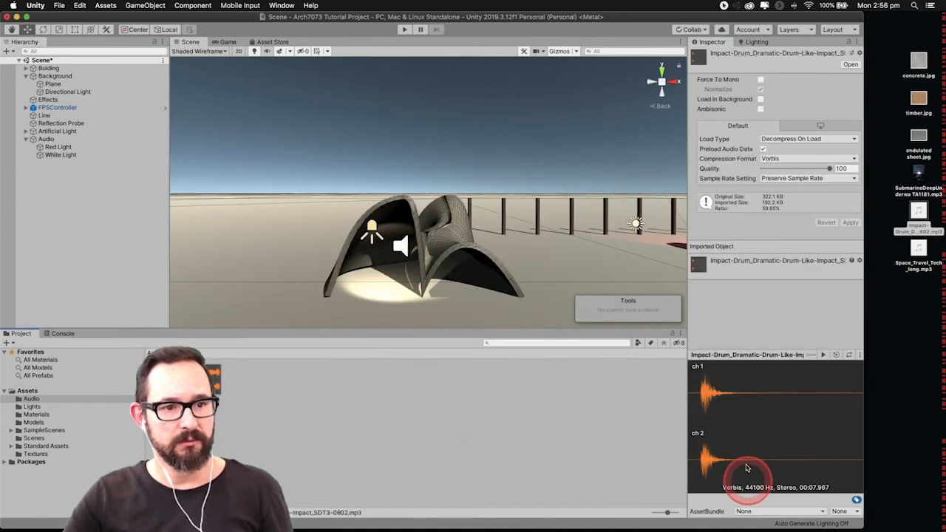
left_click(822, 355)
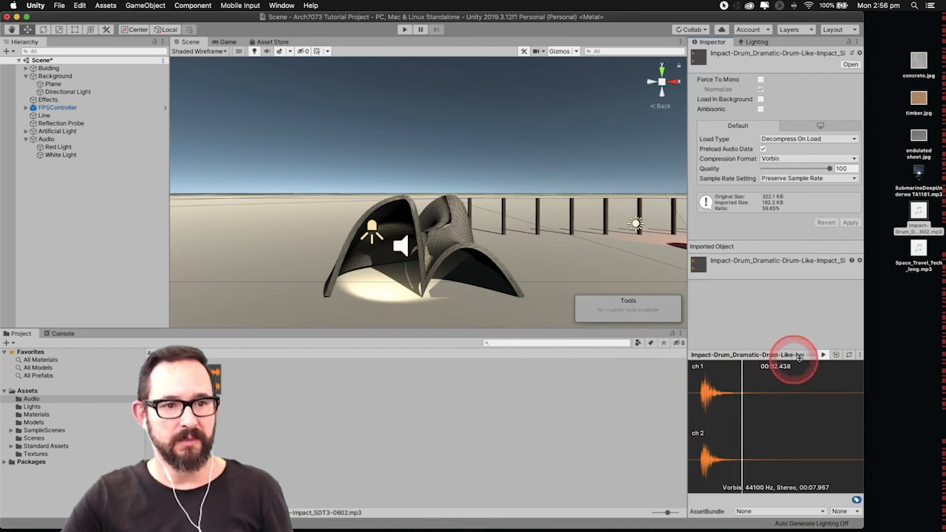
left_click(822, 356)
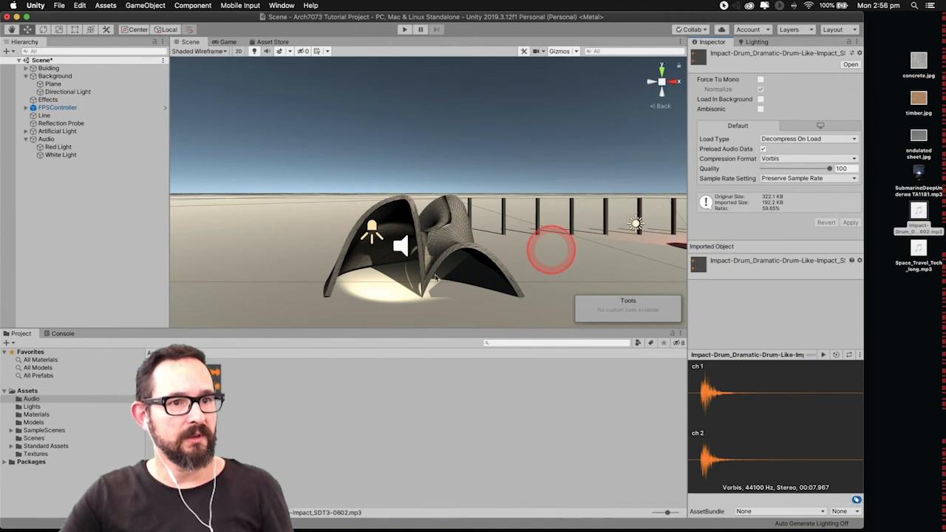
Set the White Light source to loop, with a Spatial Blend of 1 and a Max Distance of 50.
left_click(58, 154)
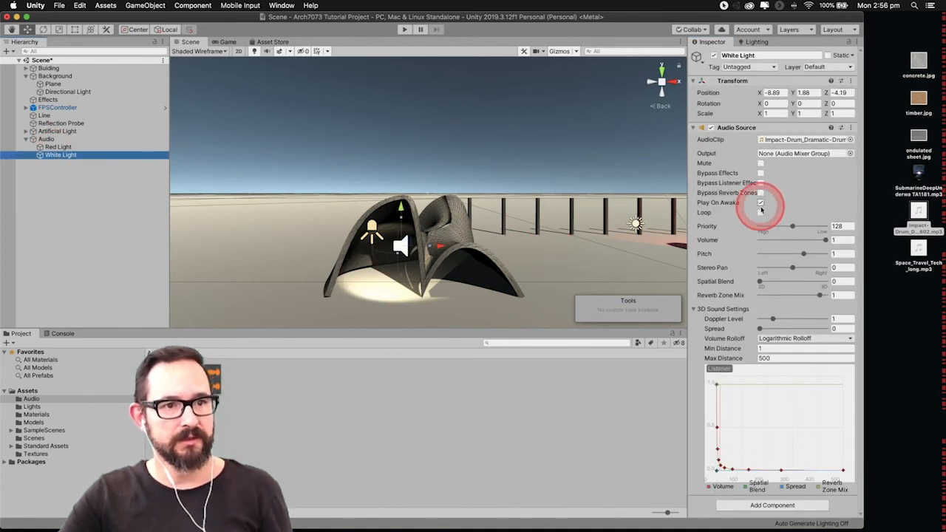
left_click(761, 213)
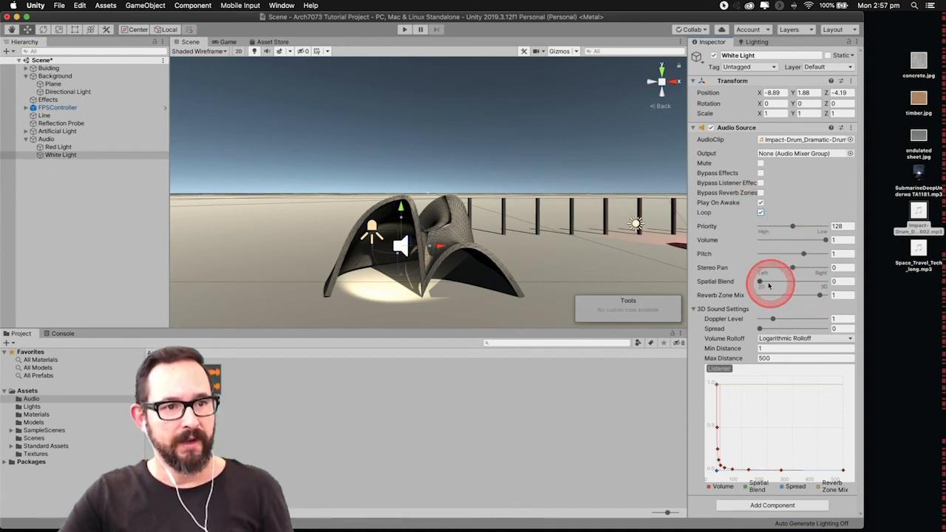
left_click_drag(764, 283, 832, 283)
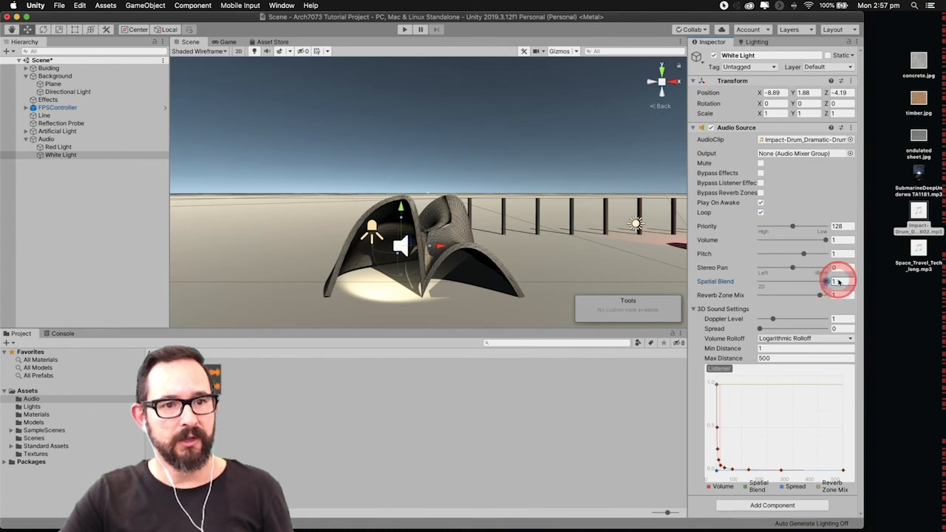
left_click(768, 358)
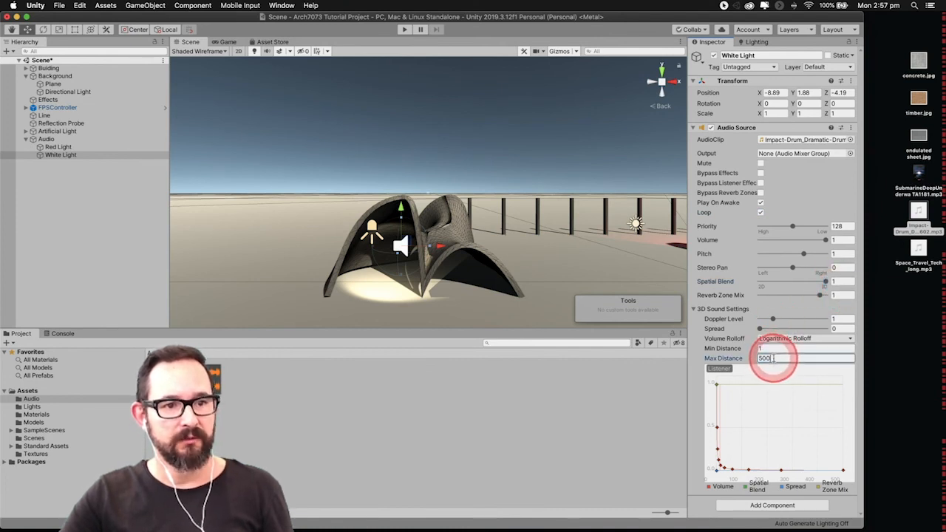
key("BackSpace")
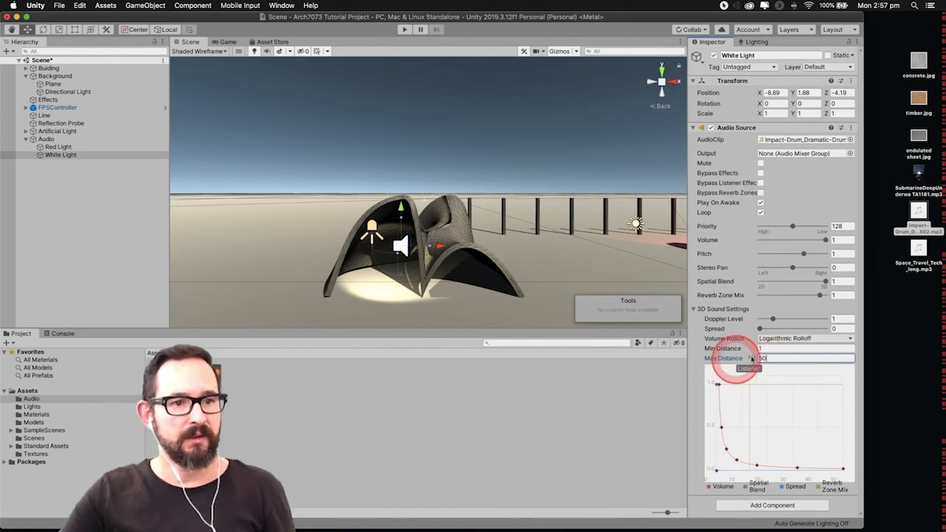
Run the scene and walk inside the red-lit pavilion to listen to its audio source.
left_click(766, 349)
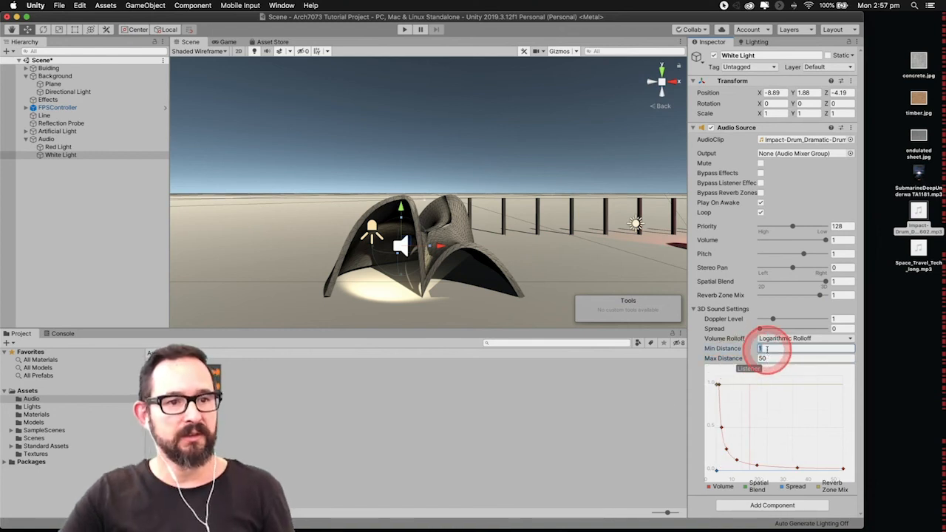
left_click(401, 44)
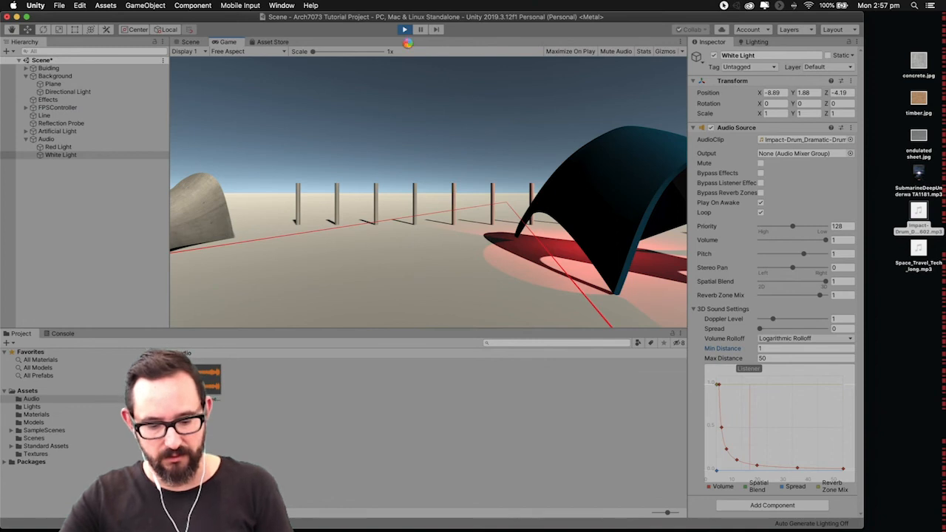
key("w")
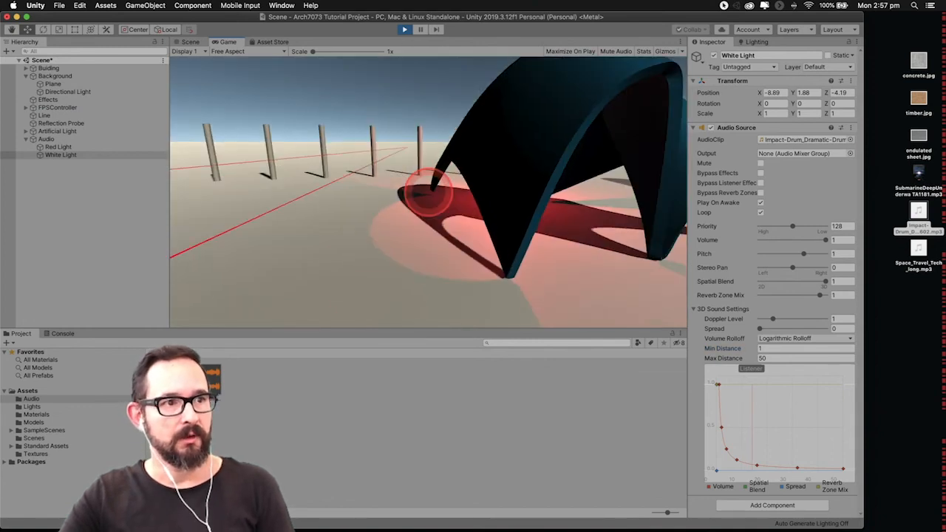
key("d")
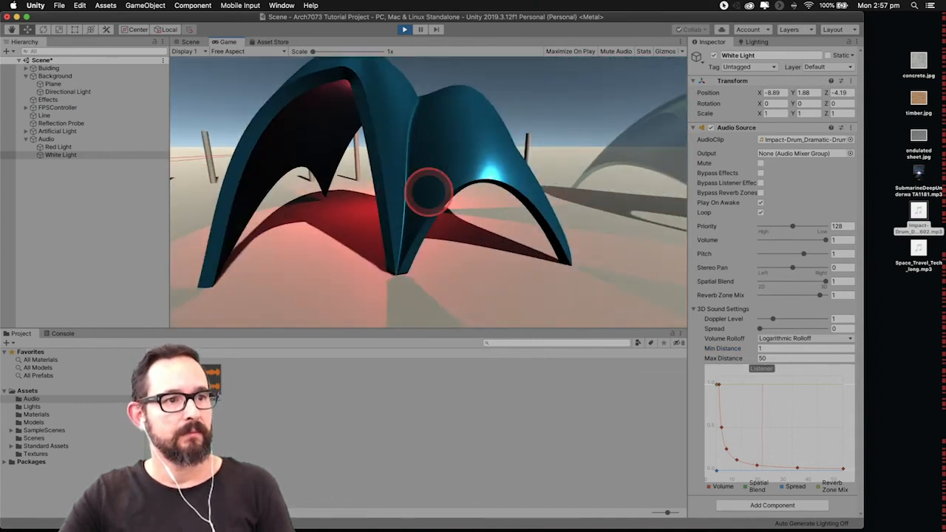
key("w")
key("w")
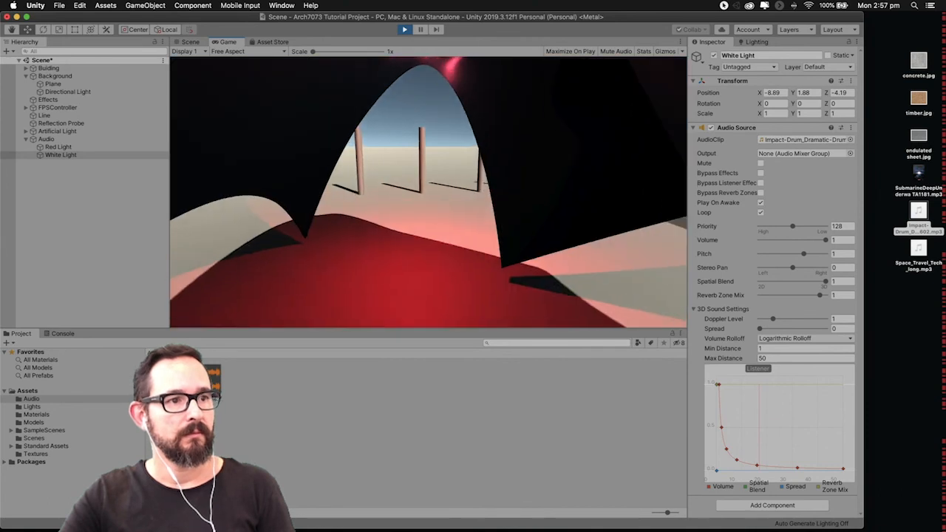
key("w")
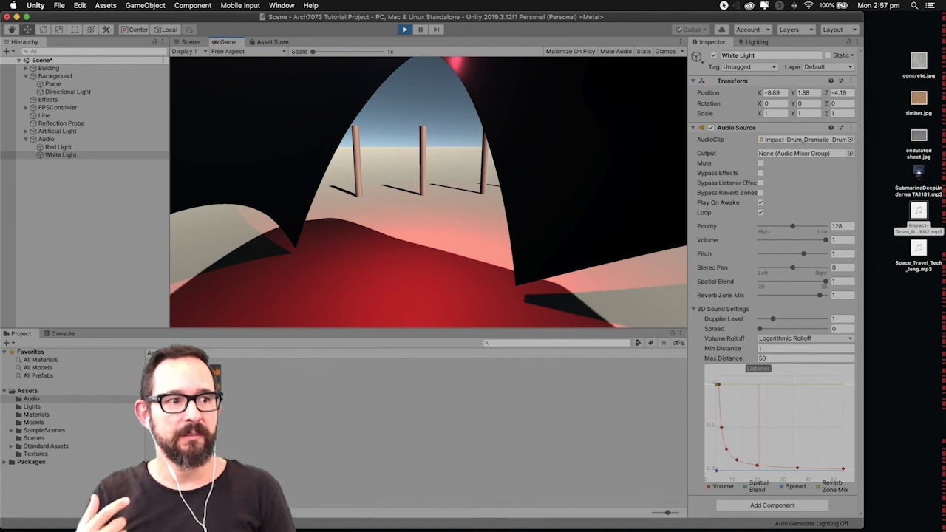
Walk in and out of the white-lit pavilion and back towards the red-lit one to listen to the sound falloff.
key("s")
left_click(429, 193)
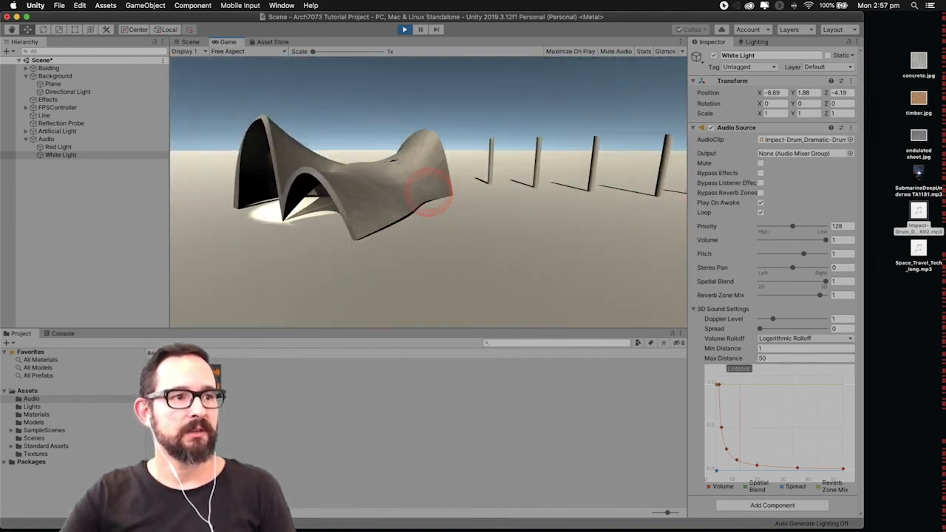
key("w")
left_click(429, 192)
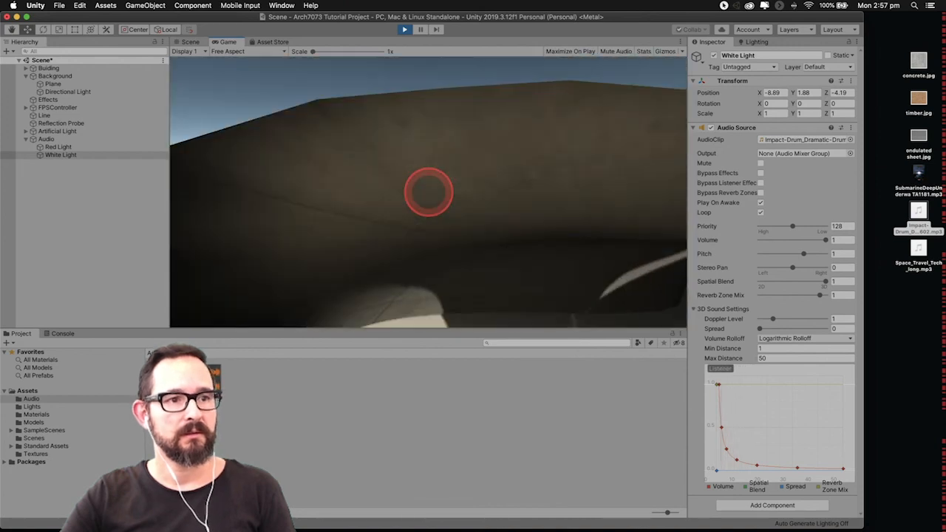
key("s")
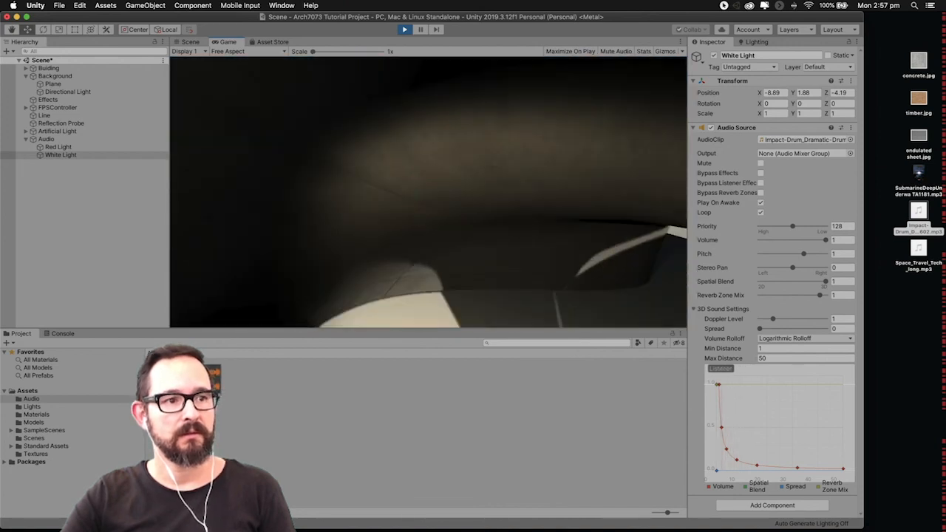
key("s")
key("w")
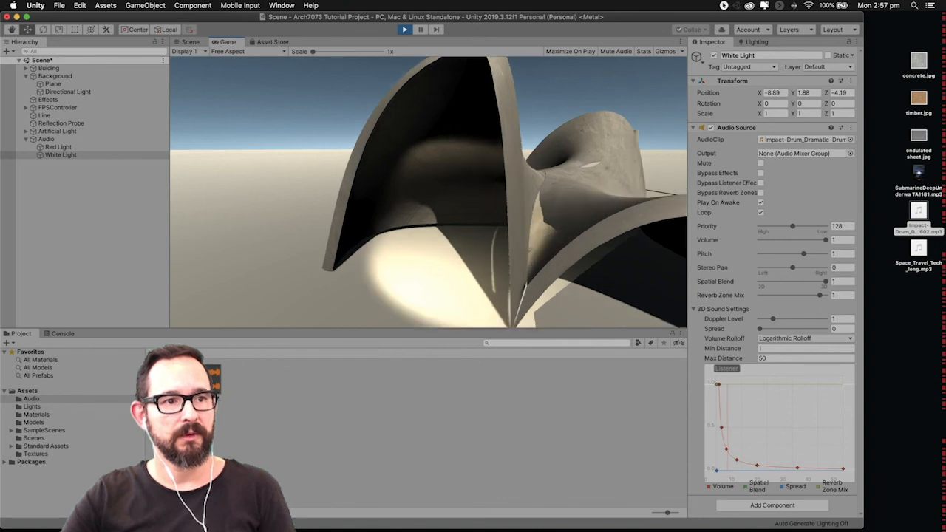
key("a")
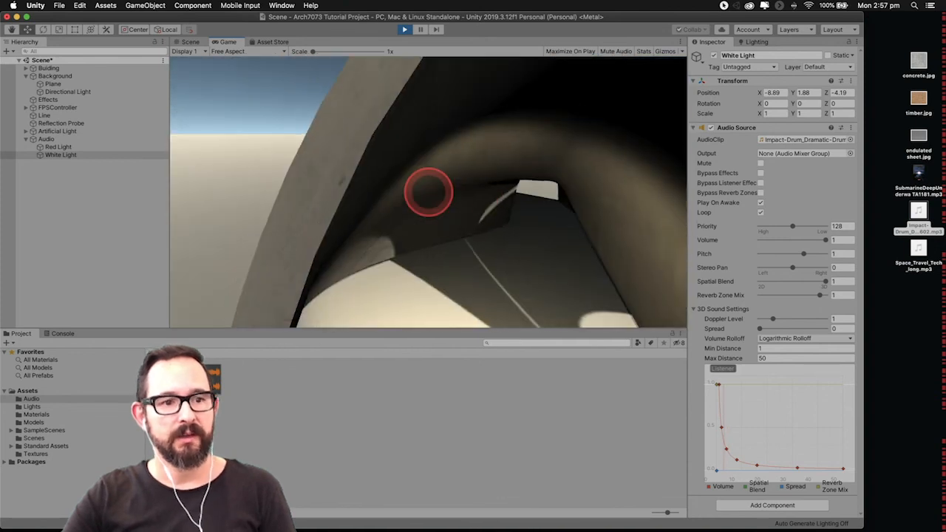
key("d")
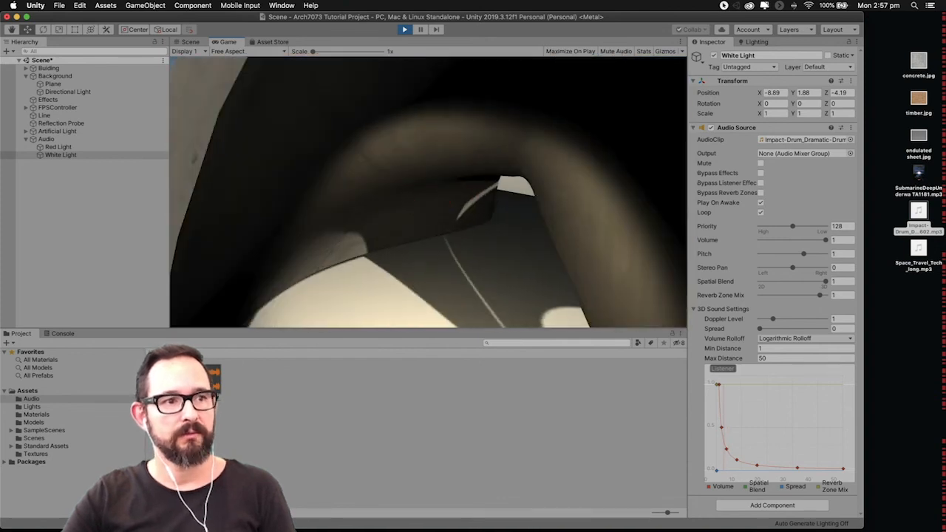
key("w")
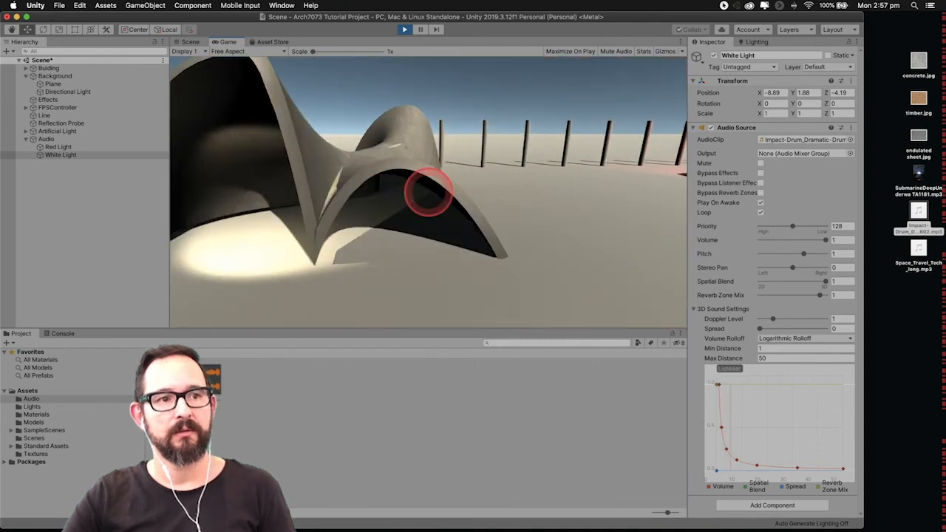
key("w")
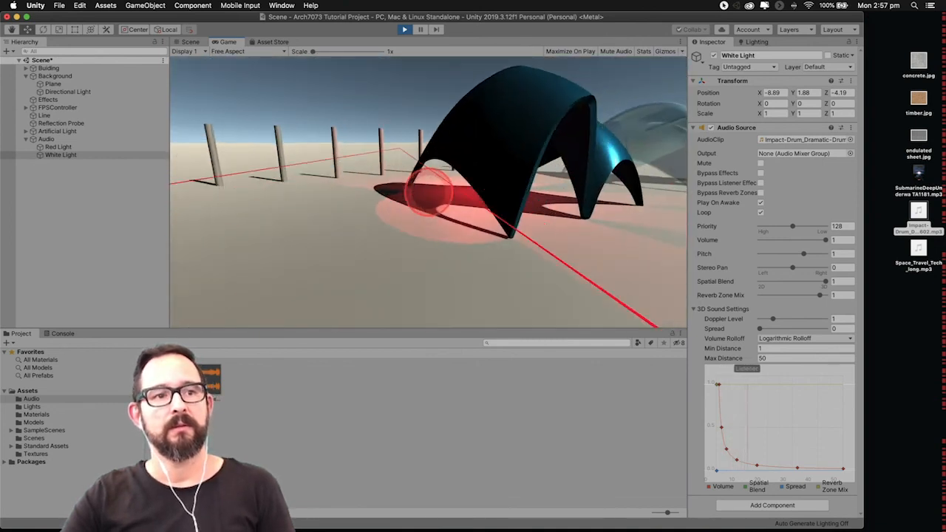